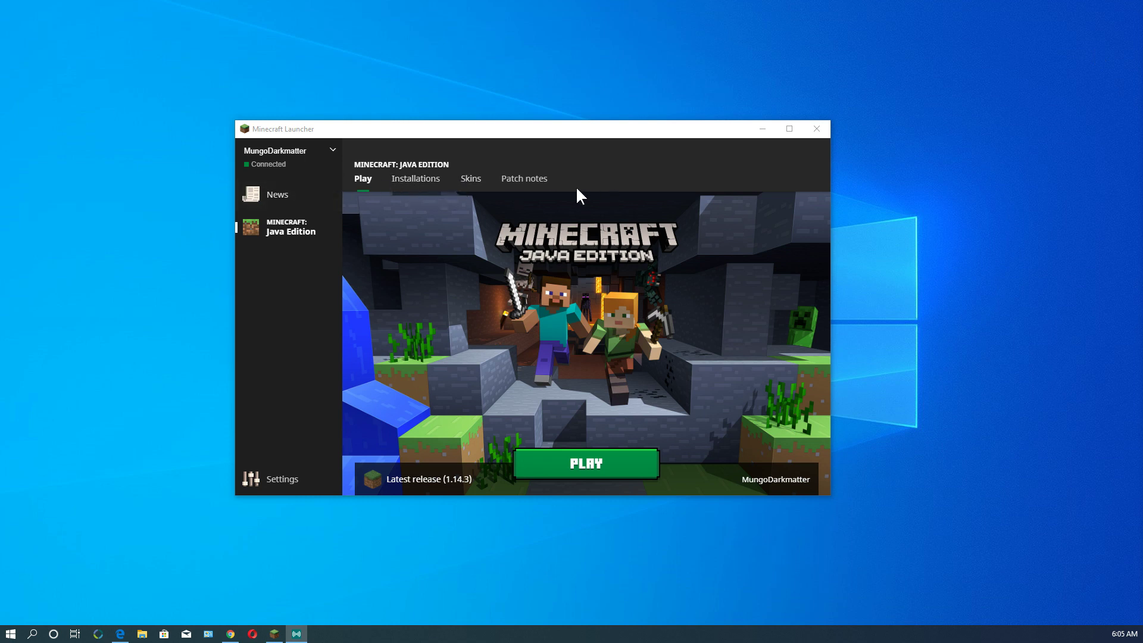
# Show the Installations list and enable snapshots so Latest snapshot 1.14.4-pre2 appears.
pyautogui.click(416, 185)
pyautogui.click(416, 183)
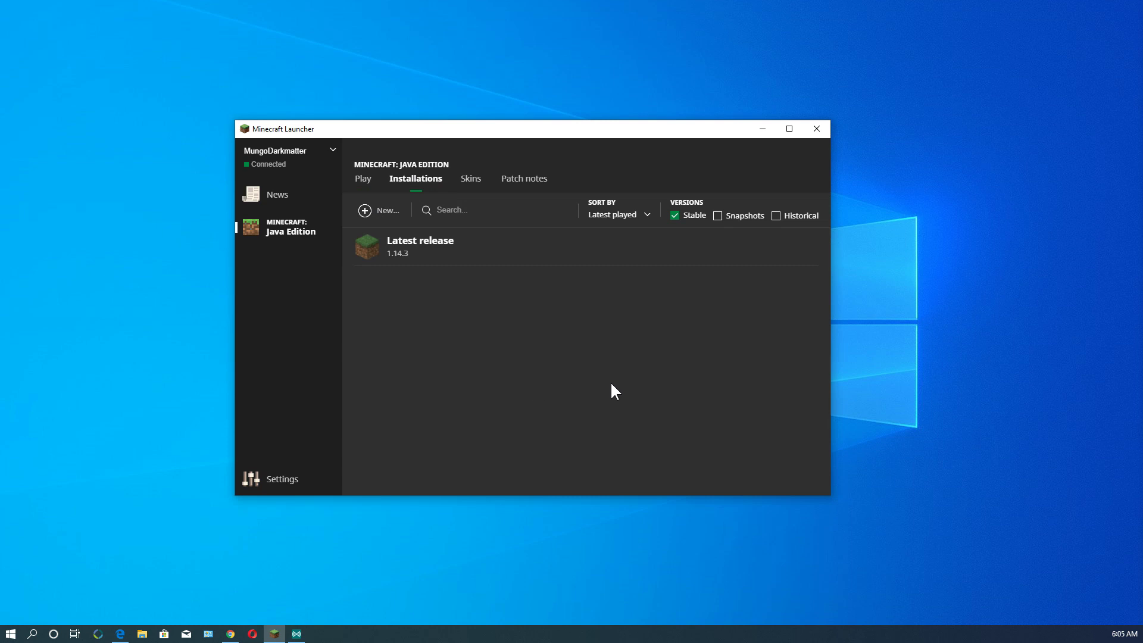
pyautogui.moveTo(597, 258)
pyautogui.moveTo(746, 246)
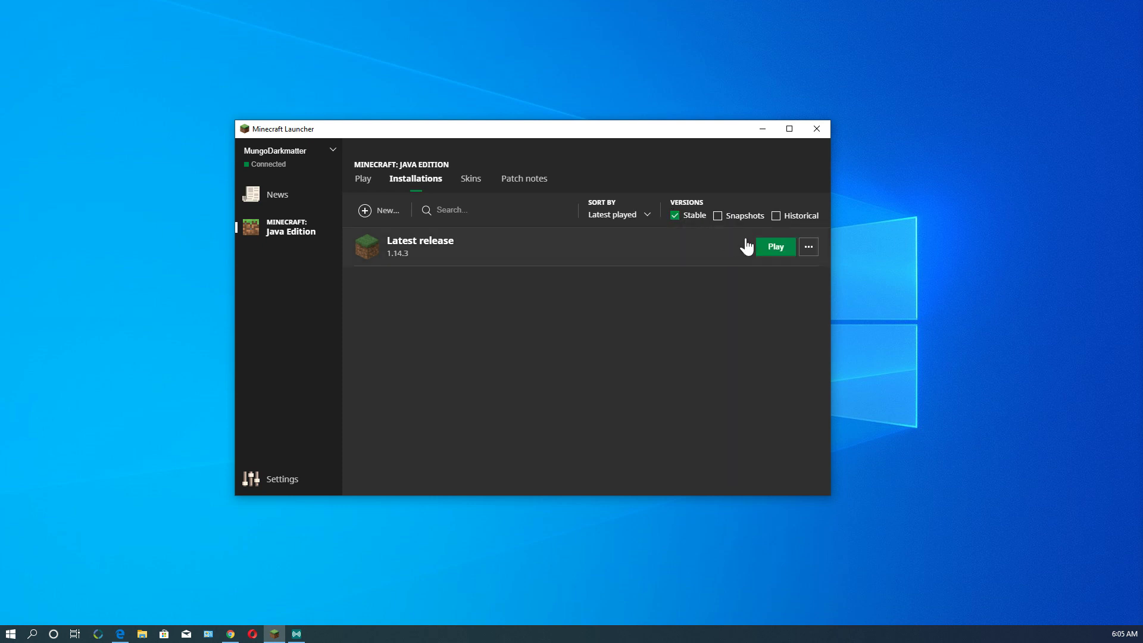
pyautogui.moveTo(821, 236)
pyautogui.moveTo(729, 215)
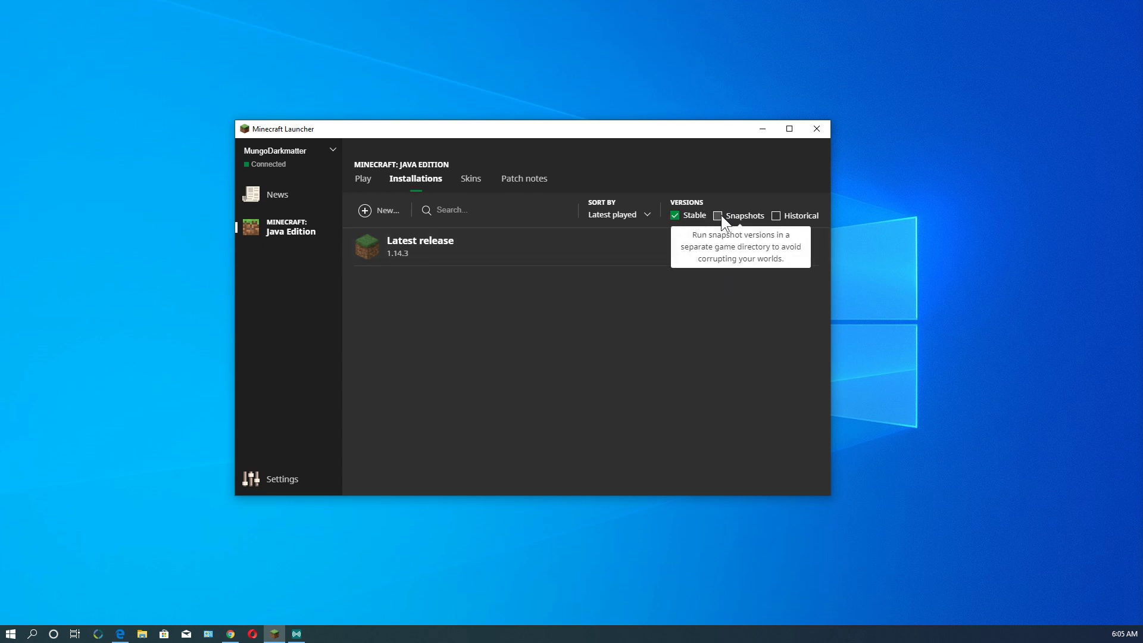
pyautogui.click(720, 216)
pyautogui.moveTo(544, 248)
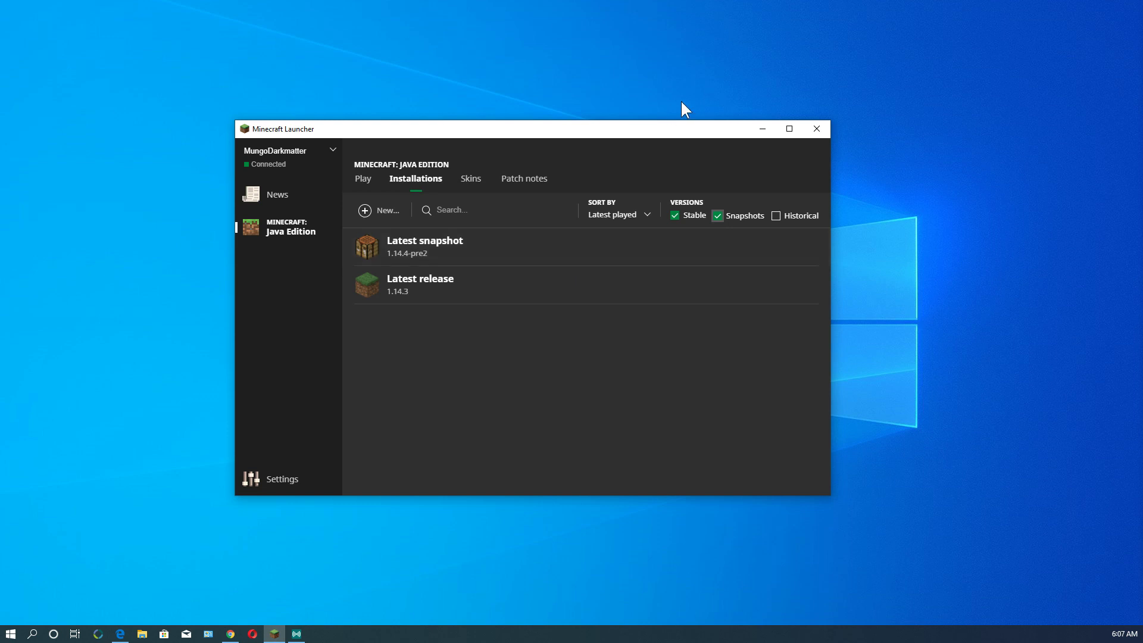
pyautogui.click(716, 217)
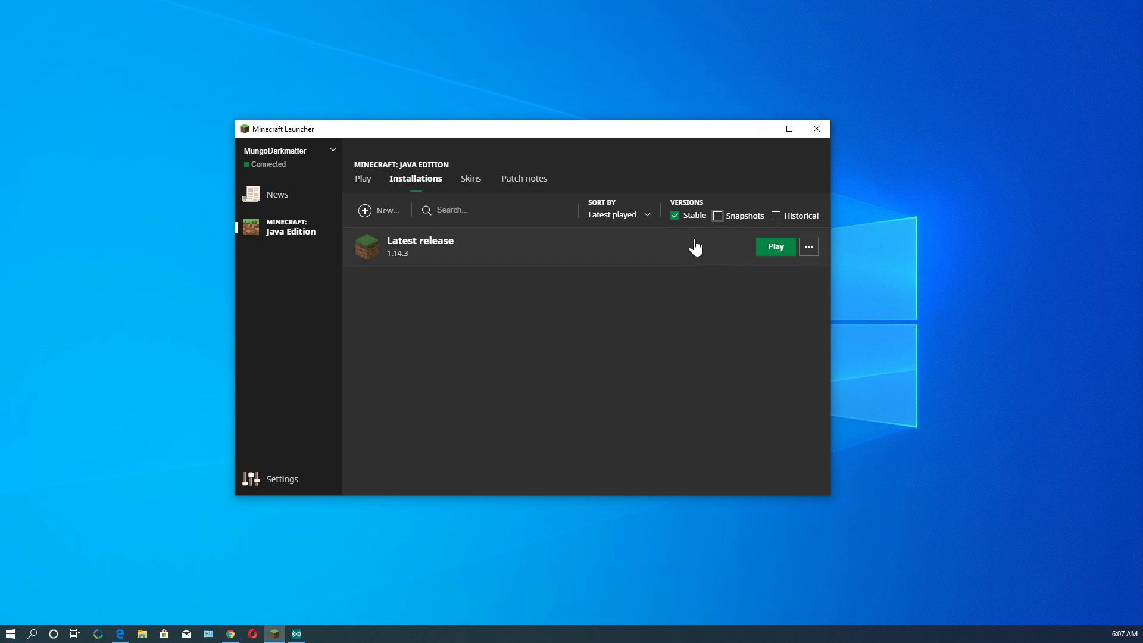
# Start a new installation named Old Minecraft One on release 1.11, leaving resolution on auto.
pyautogui.click(365, 213)
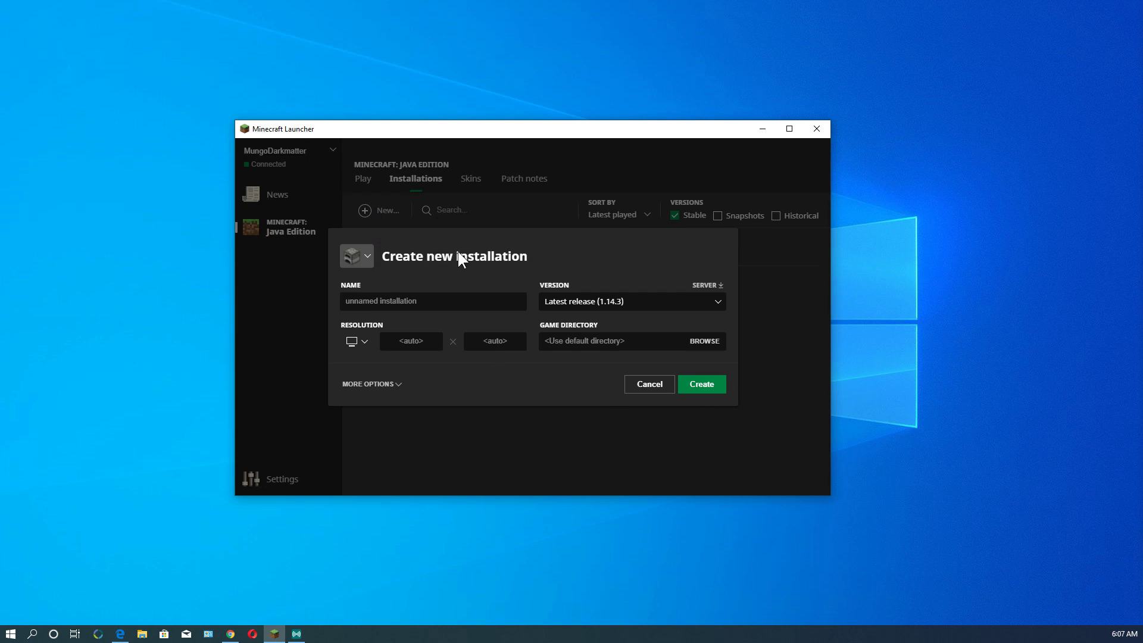
pyautogui.click(471, 303)
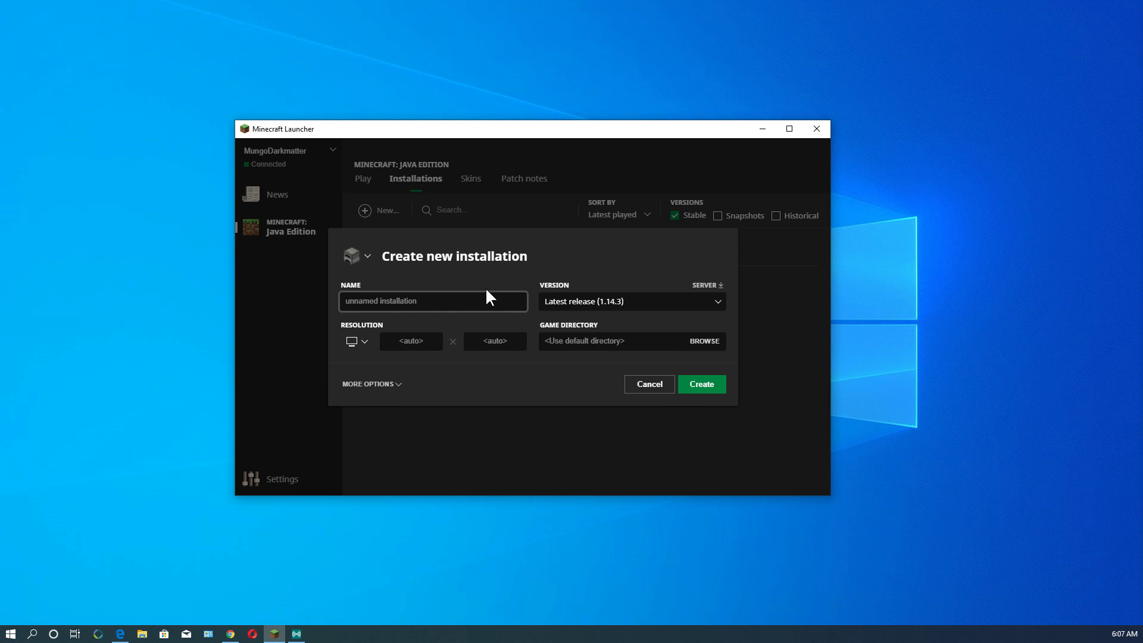
pyautogui.write('Old Minecraft One')
pyautogui.click(718, 301)
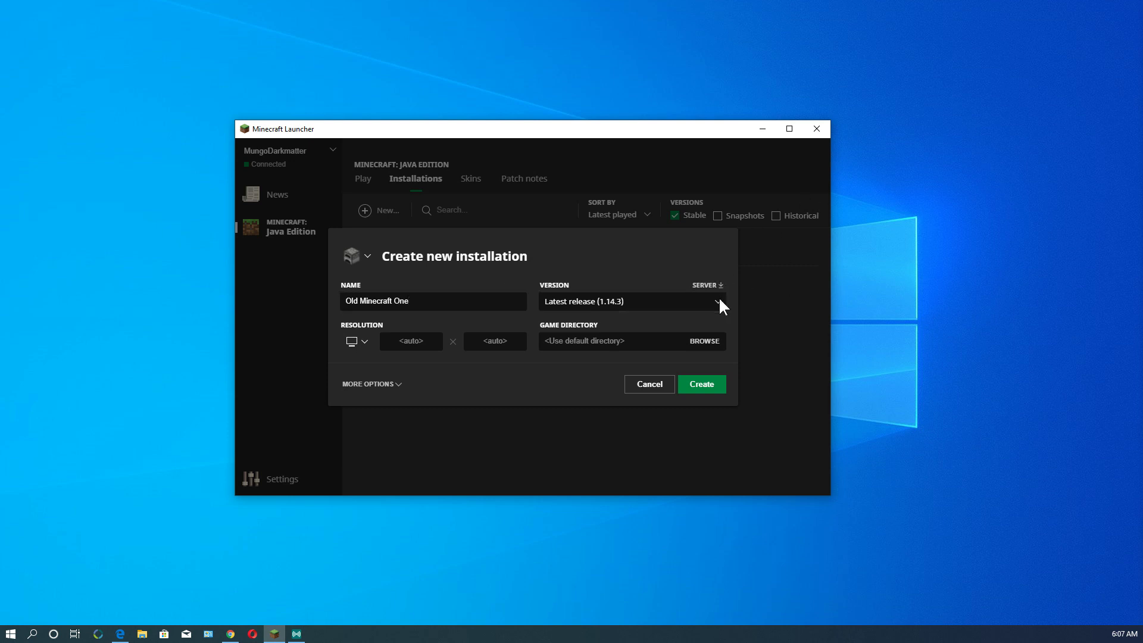
pyautogui.scroll(-3, 682, 390)
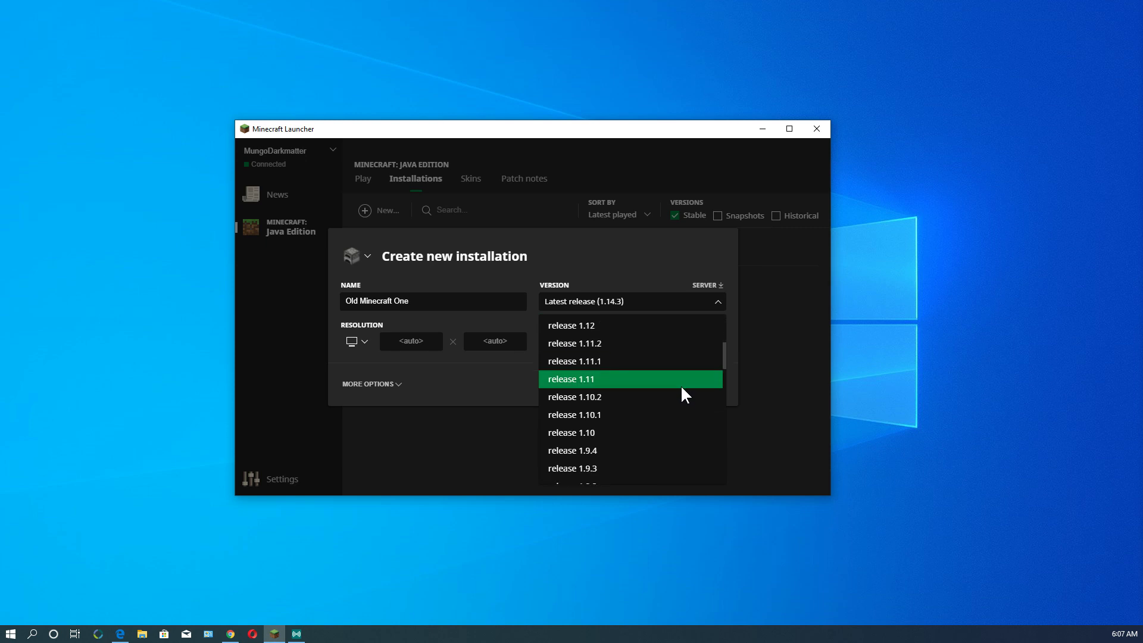
pyautogui.click(682, 384)
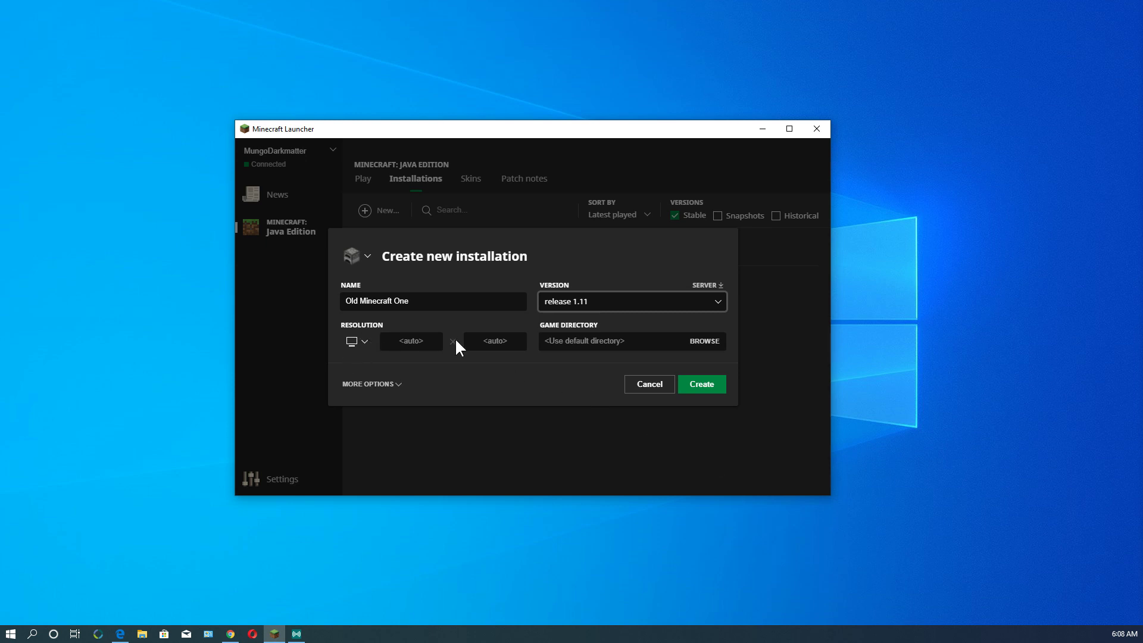
pyautogui.click(364, 342)
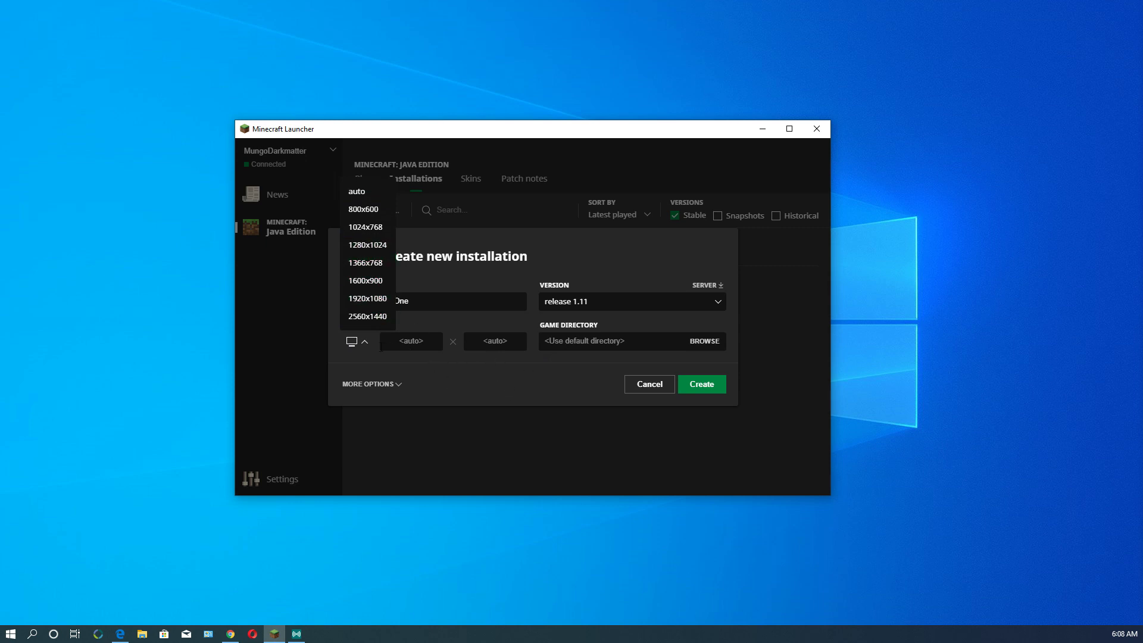
pyautogui.click(478, 375)
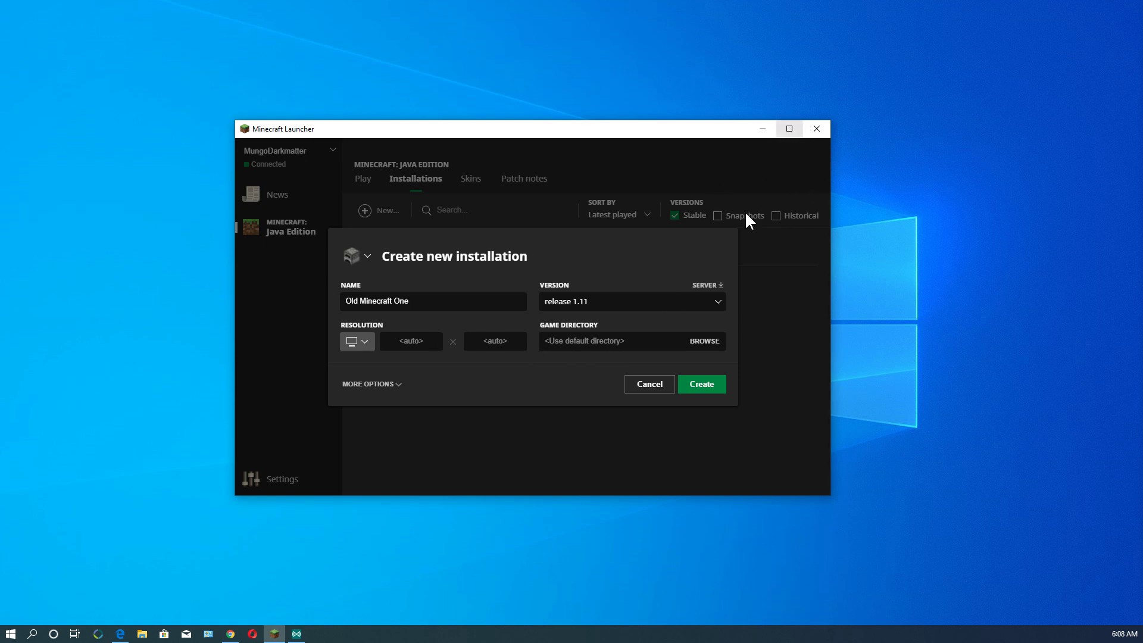
pyautogui.click(707, 344)
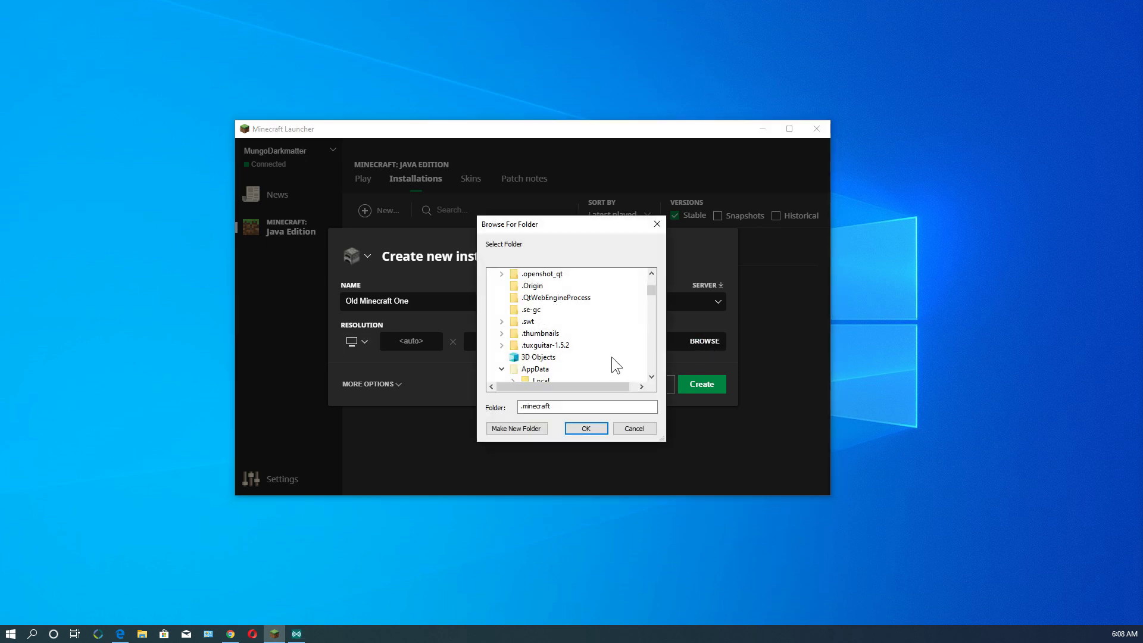
pyautogui.click(634, 429)
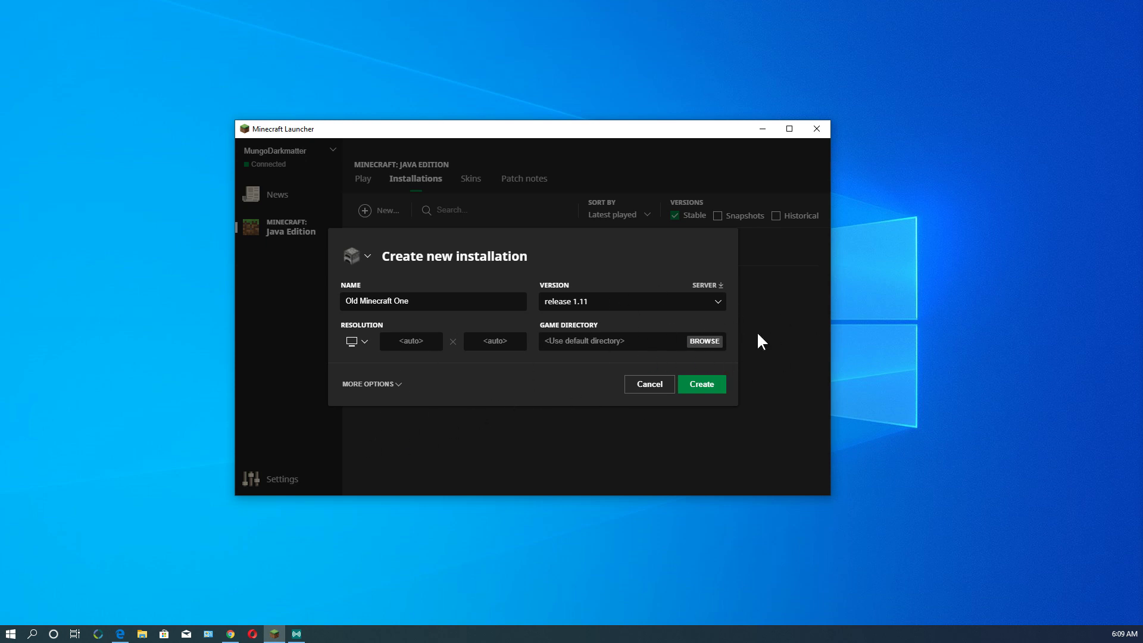
pyautogui.click(397, 387)
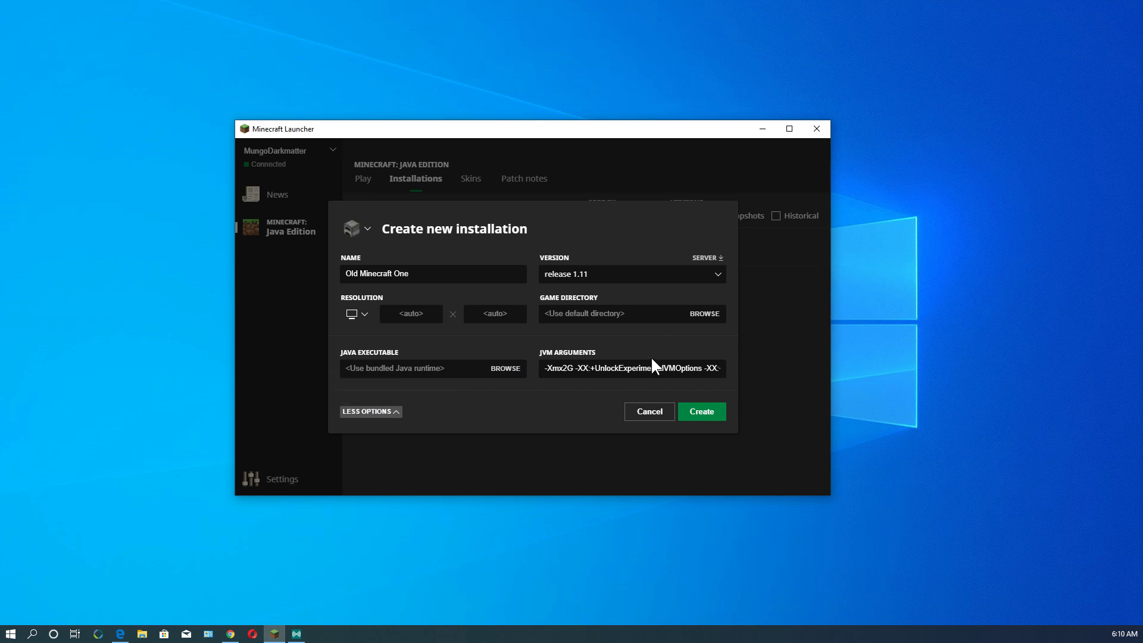
pyautogui.click(395, 412)
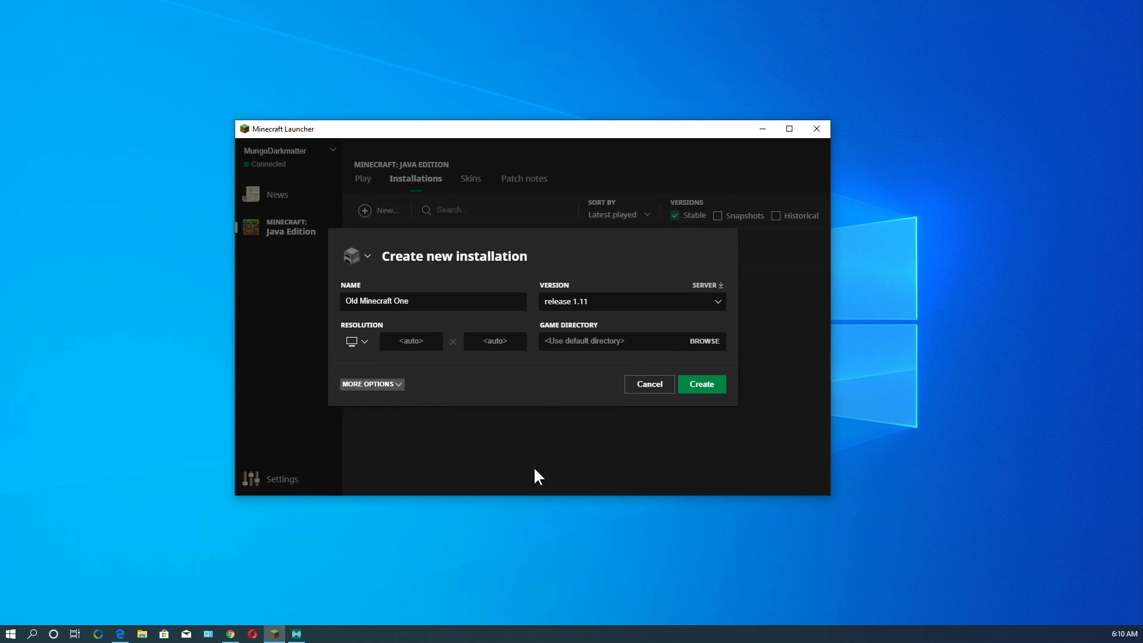
pyautogui.click(702, 384)
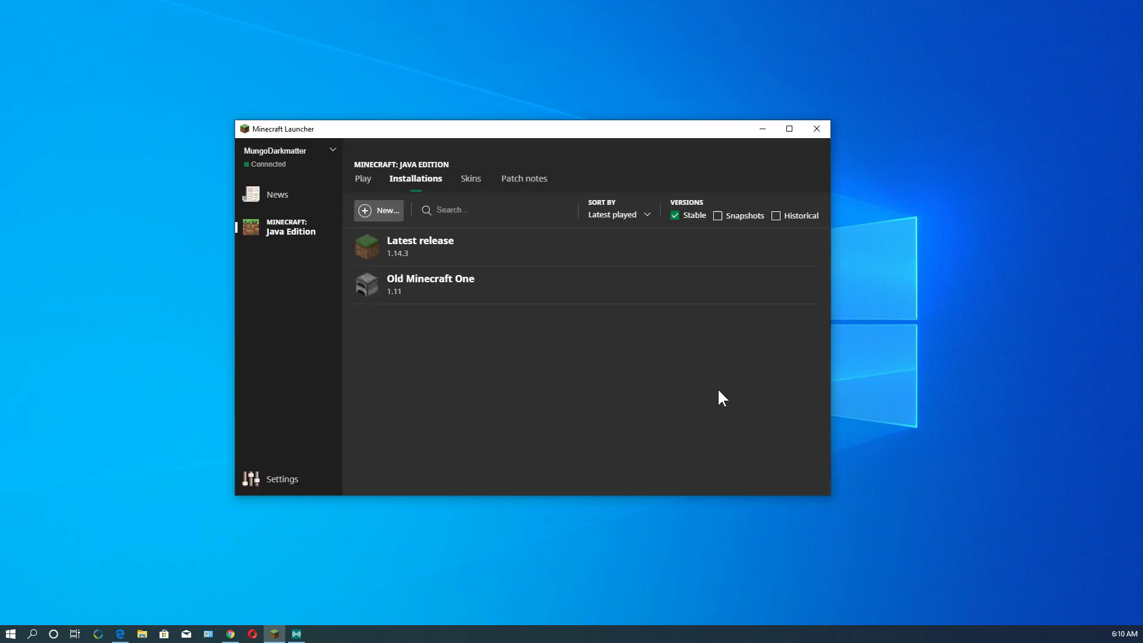
# Launch Old Minecraft One to reach the Minecraft 1.11 title menu.
pyautogui.moveTo(684, 298)
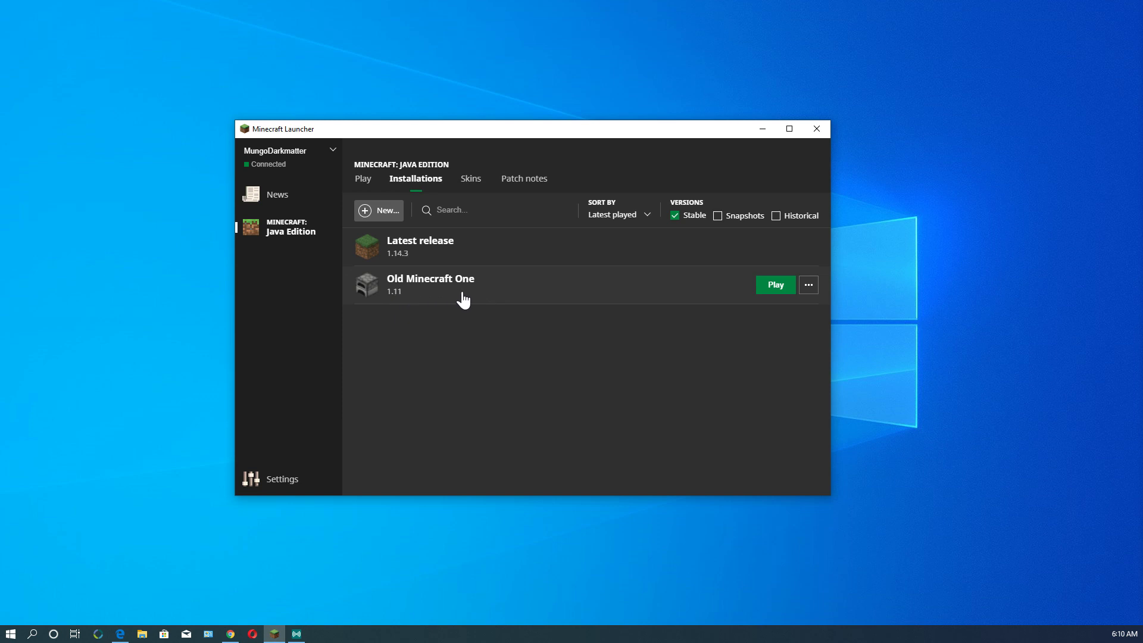
pyautogui.click(779, 287)
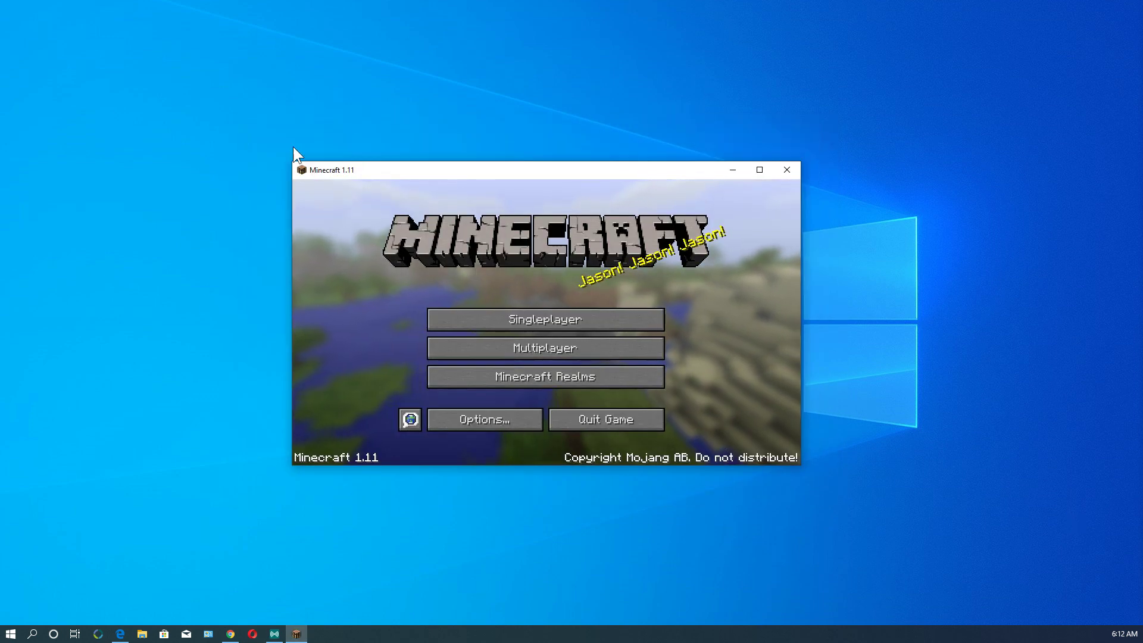
# Maximize the Minecraft 1.11 window and open the Singleplayer world list.
pyautogui.click(760, 170)
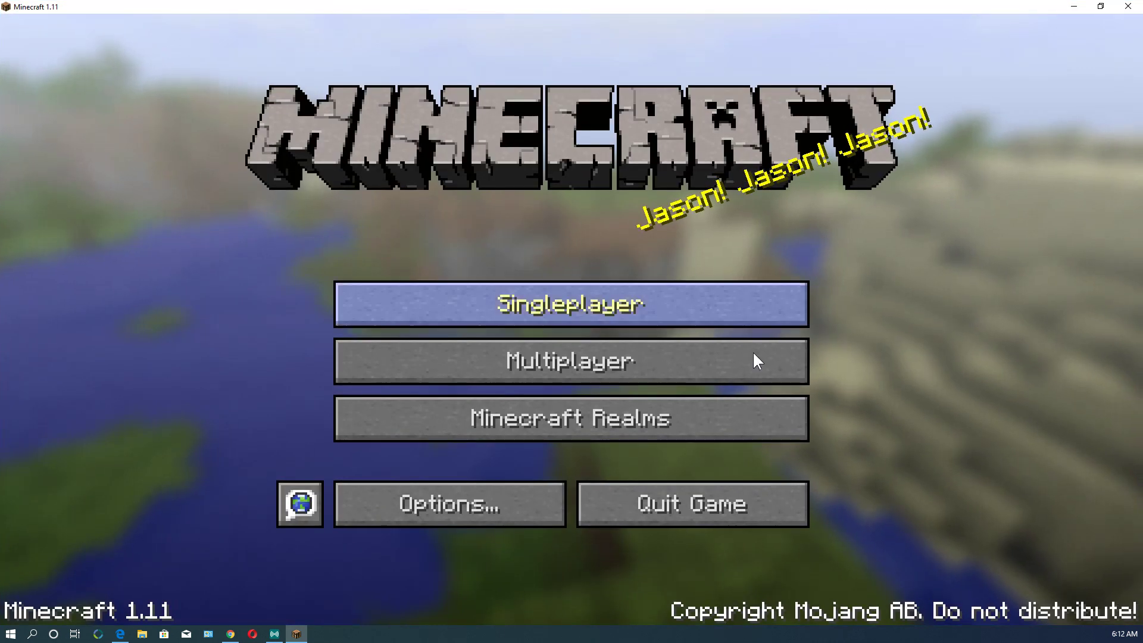
pyautogui.click(614, 301)
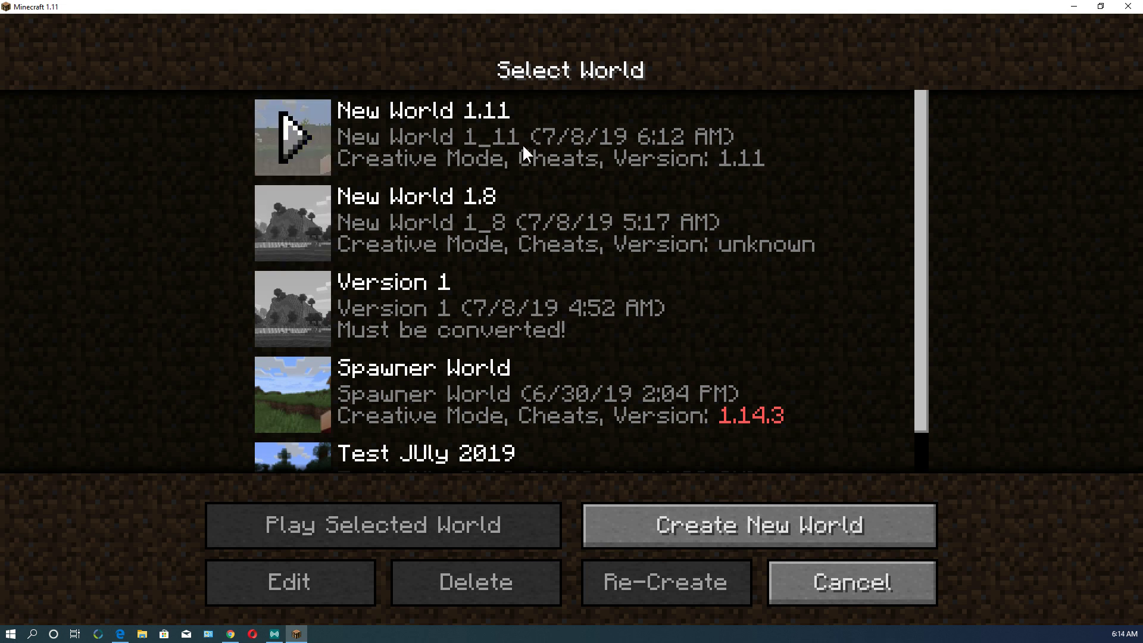
# Create a Creative-mode world named New World 1.11 B and generate it.
pyautogui.click(717, 535)
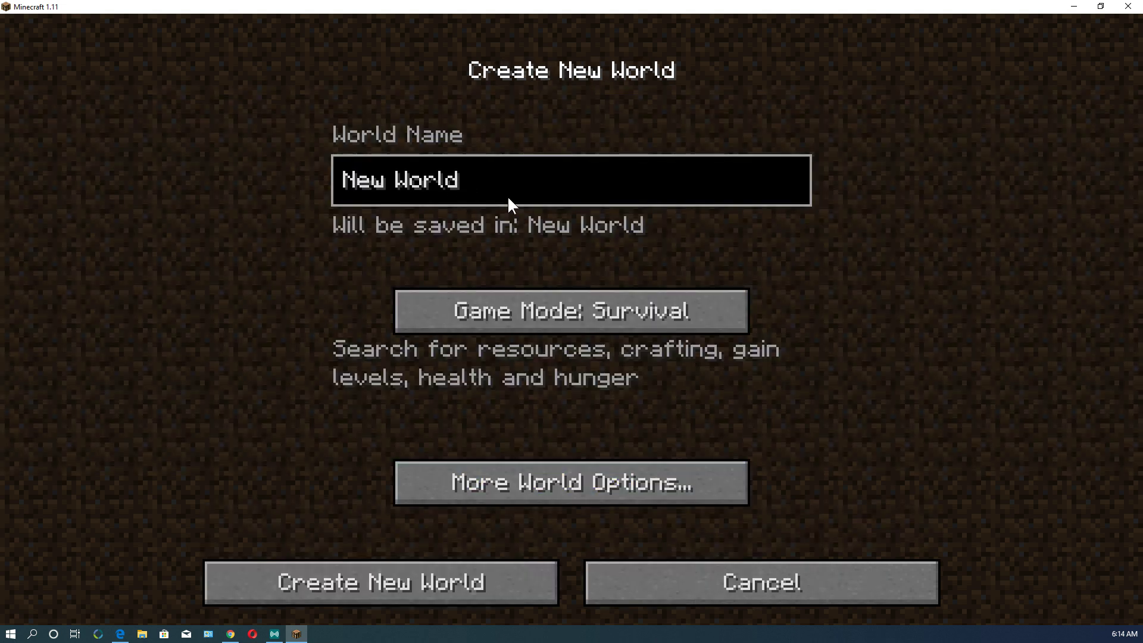
pyautogui.write('.11')
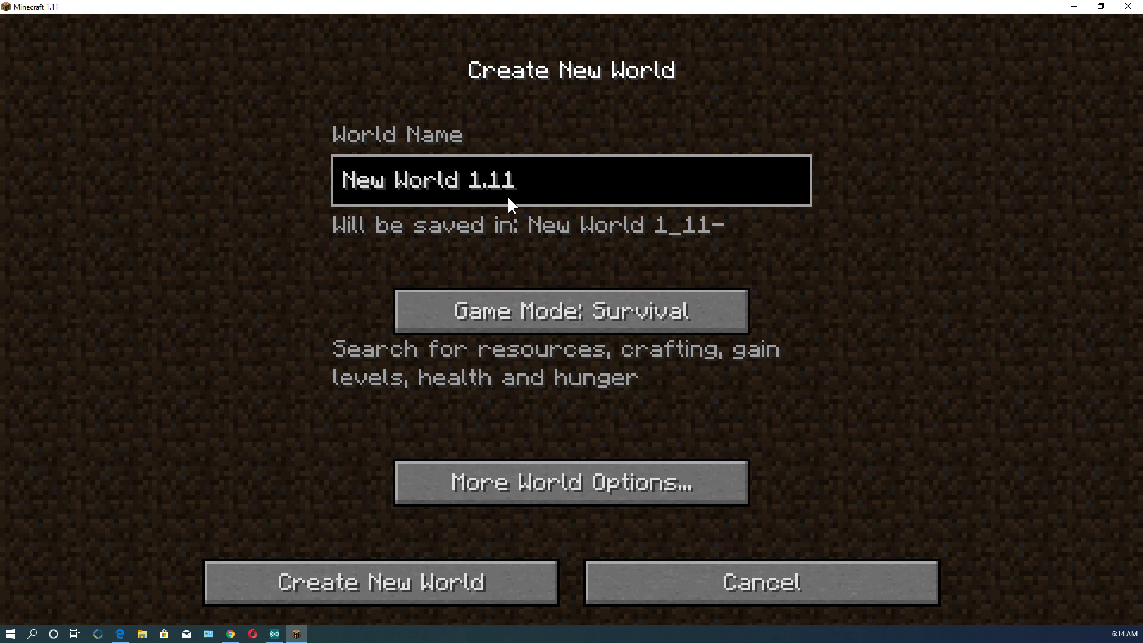
pyautogui.write(' B')
pyautogui.click(614, 316)
pyautogui.click(662, 313)
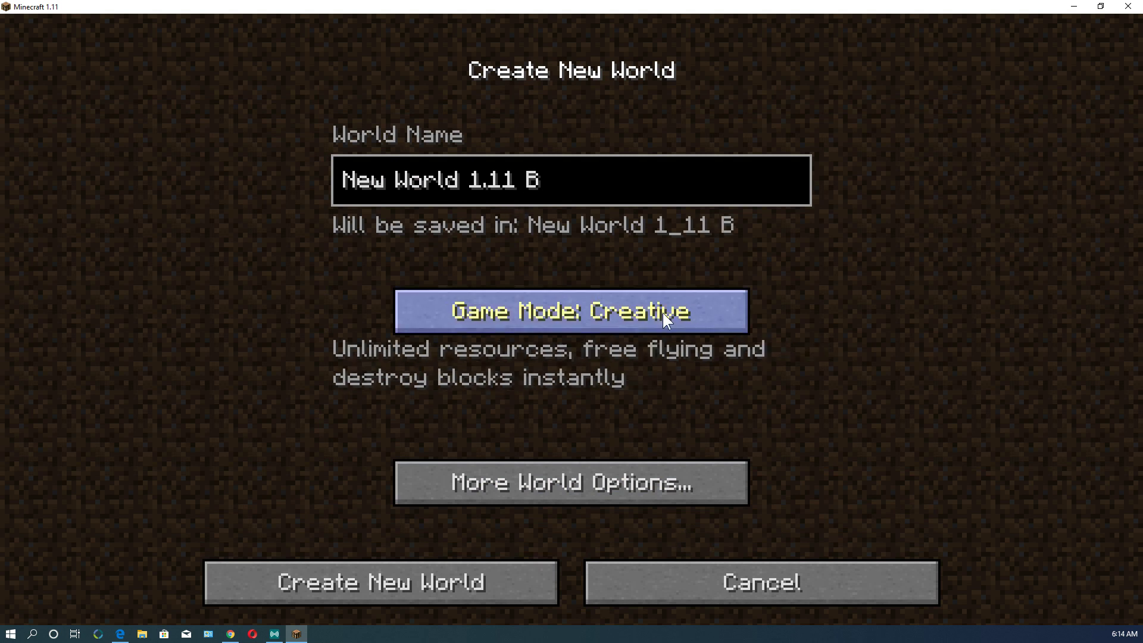
pyautogui.click(444, 581)
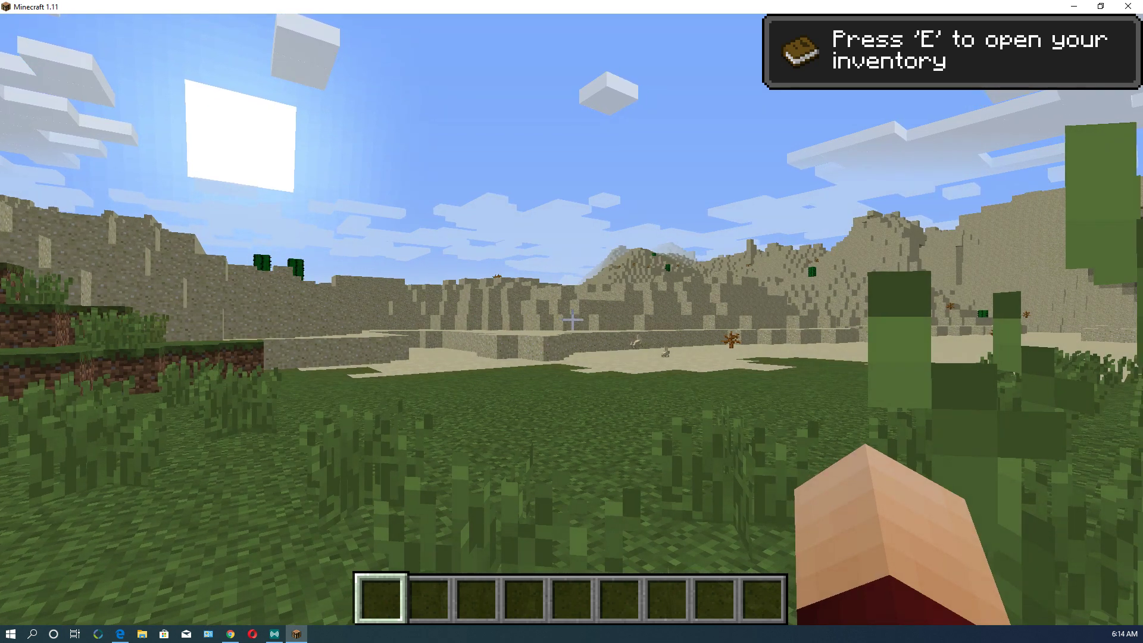
# Quit Minecraft 1.11 and start a new installation Old Minecraft Two on release 1.12.
pyautogui.hotkey('alt', 'F4')
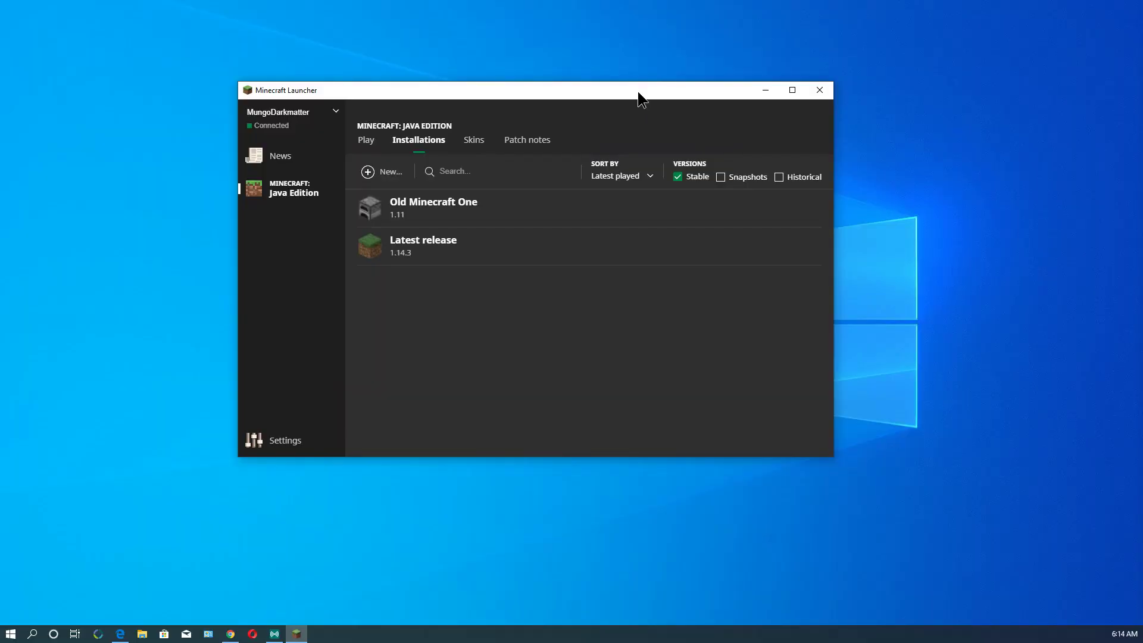
pyautogui.moveTo(637, 91); pyautogui.dragTo(646, 117)
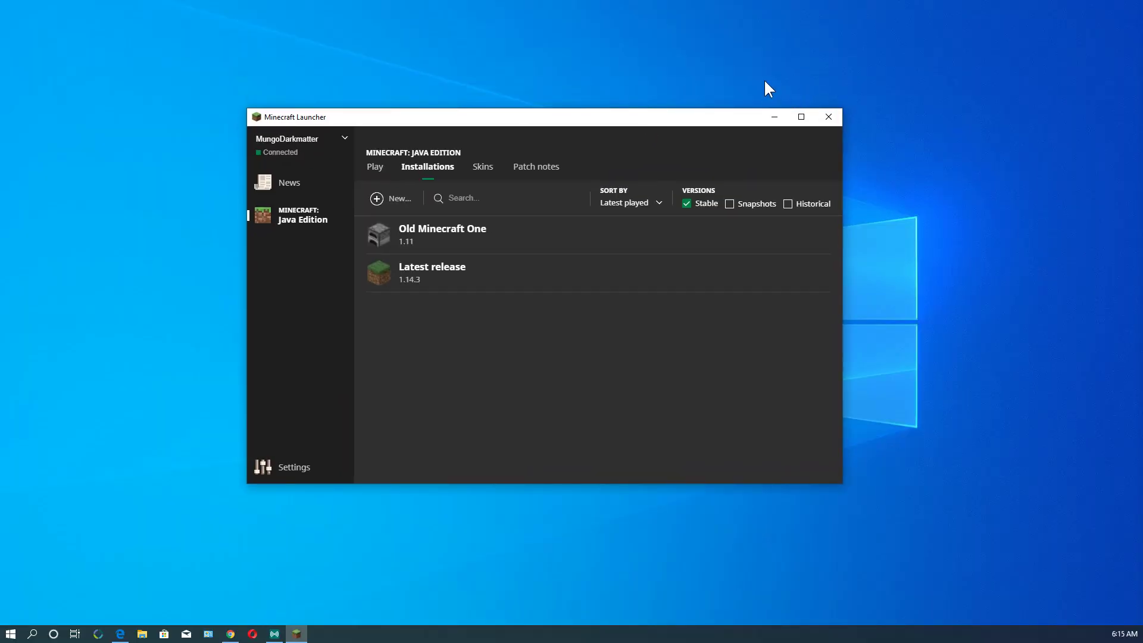
pyautogui.moveTo(448, 237)
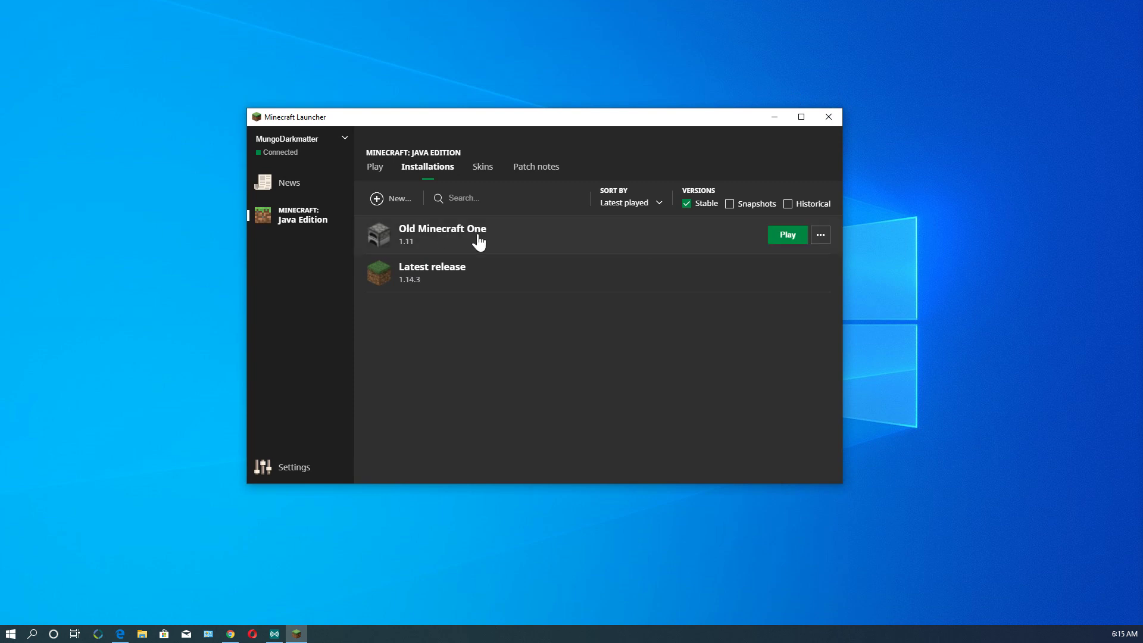
pyautogui.click(378, 198)
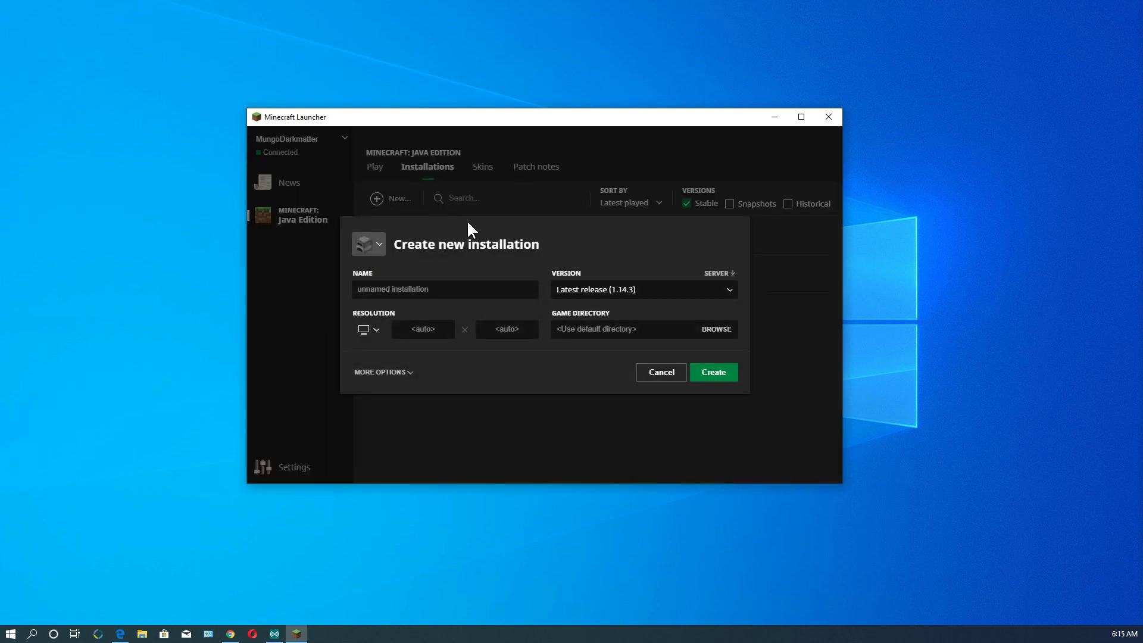
pyautogui.click(476, 285)
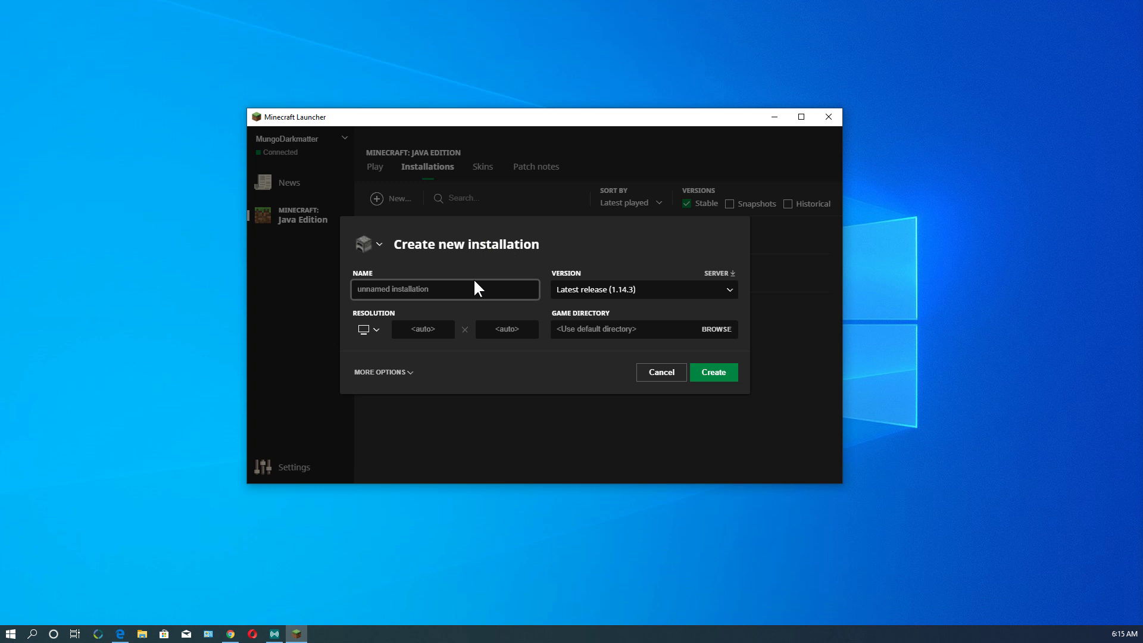
pyautogui.write('Old Minecraft Two')
pyautogui.click(734, 287)
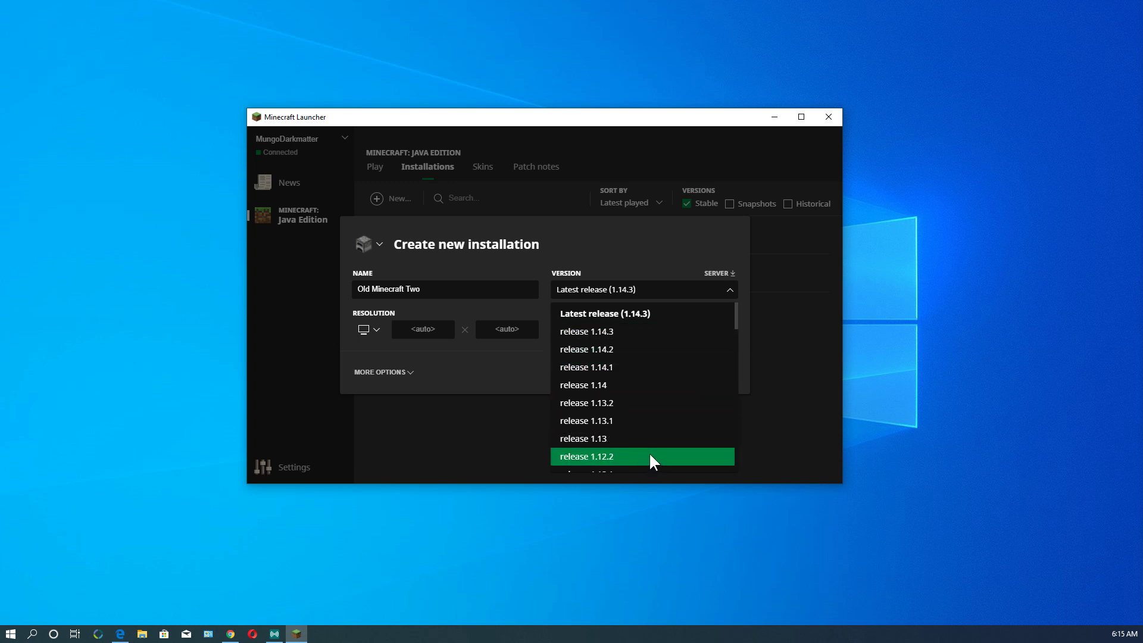
pyautogui.scroll(-3, 740, 331)
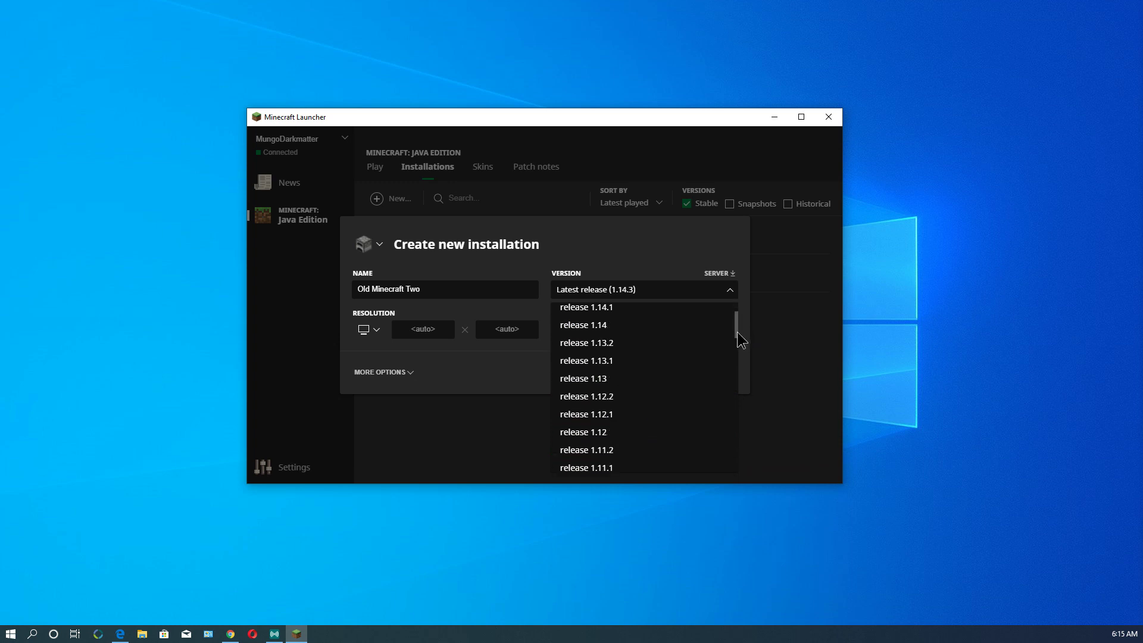
pyautogui.click(624, 423)
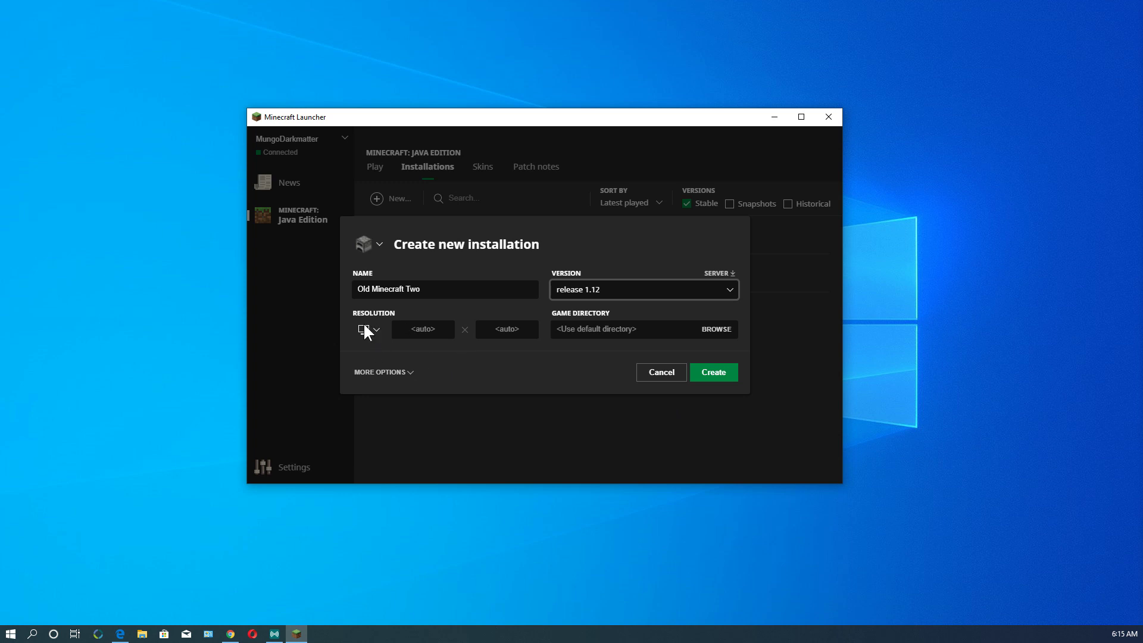
pyautogui.click(715, 329)
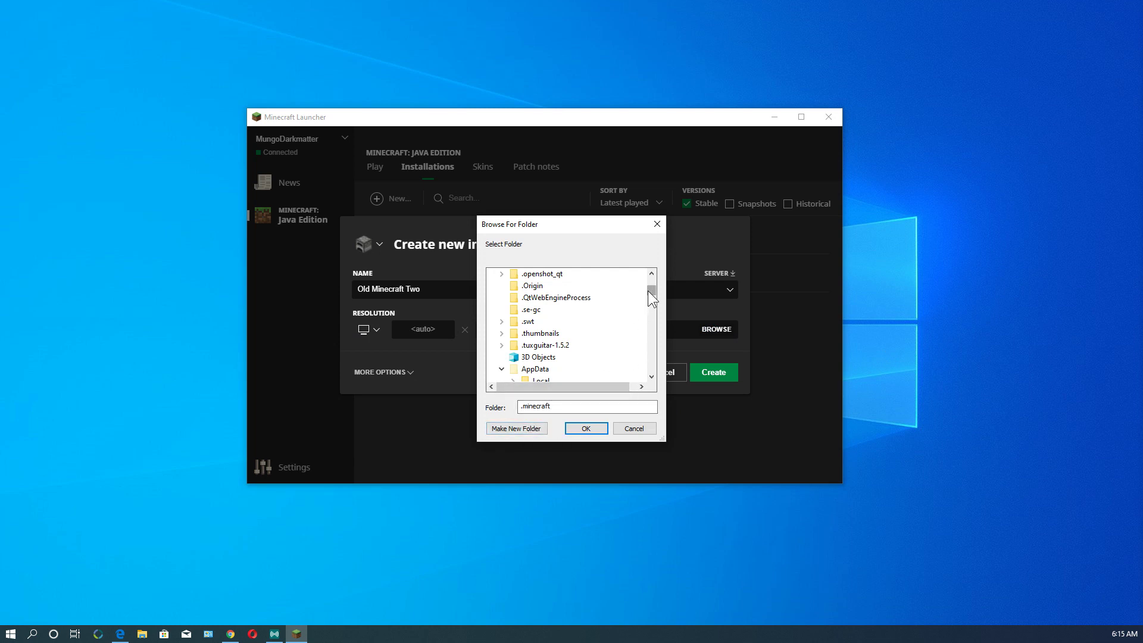
# Make a new Old-Minecraft-1.12 folder in .minecraft and set it as the game directory.
pyautogui.moveTo(651, 291); pyautogui.dragTo(653, 293)
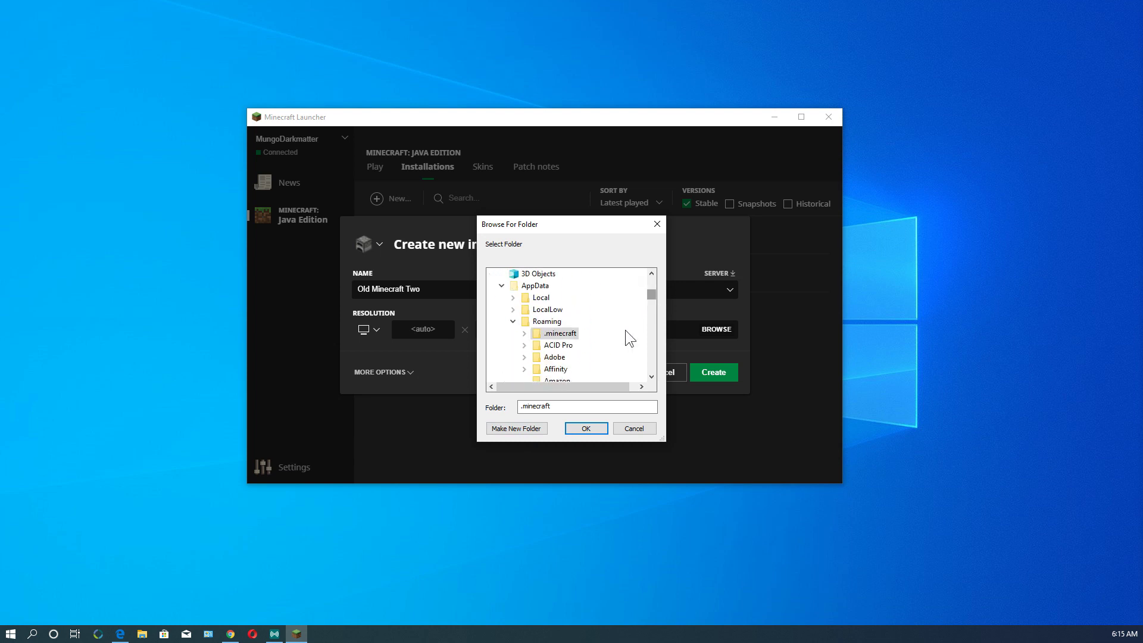
pyautogui.click(530, 428)
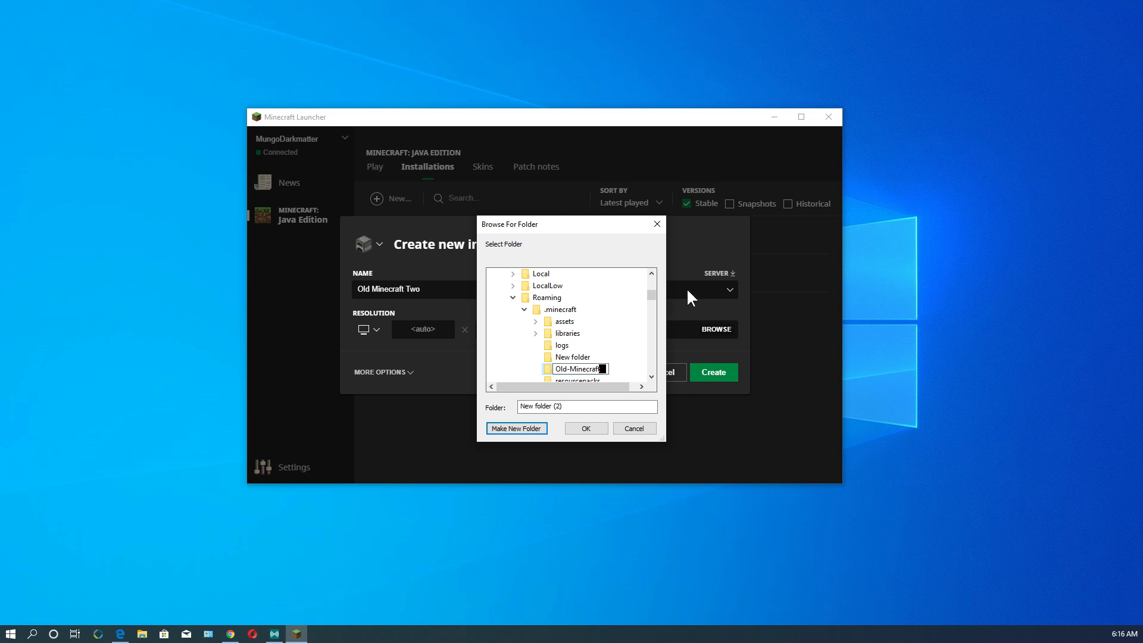
pyautogui.write('-1 .12')
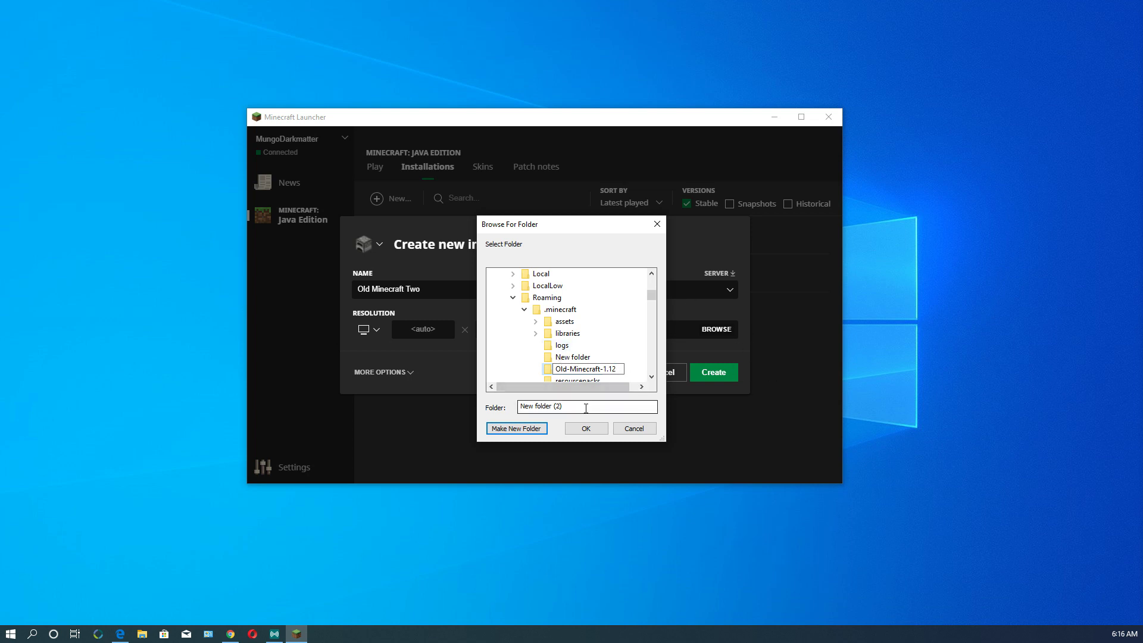
pyautogui.click(633, 348)
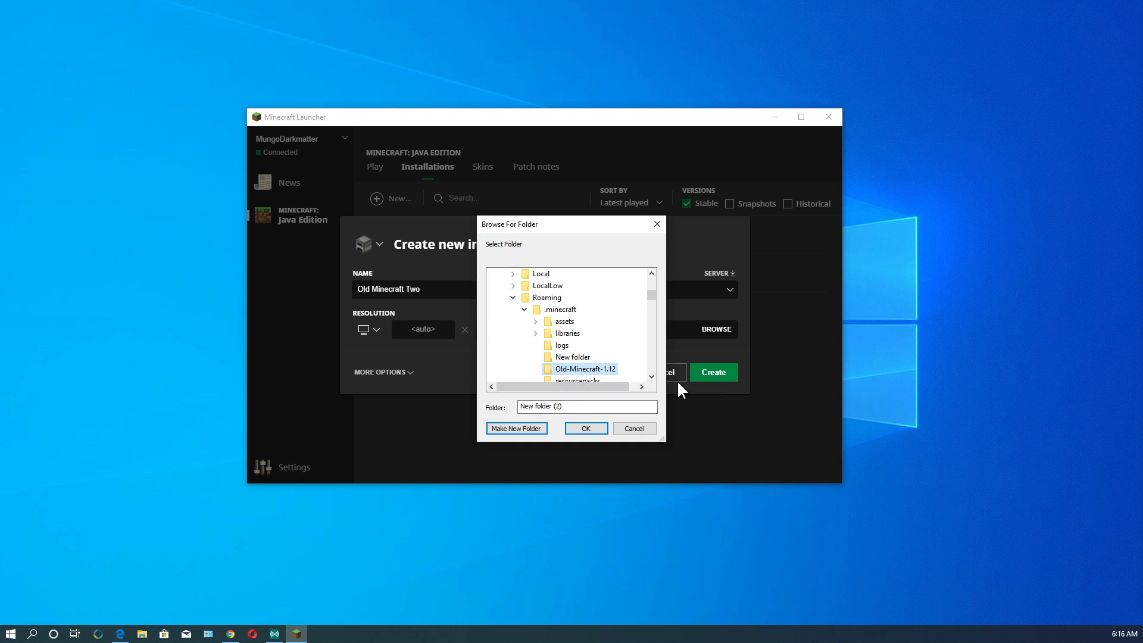
pyautogui.click(599, 375)
pyautogui.click(595, 427)
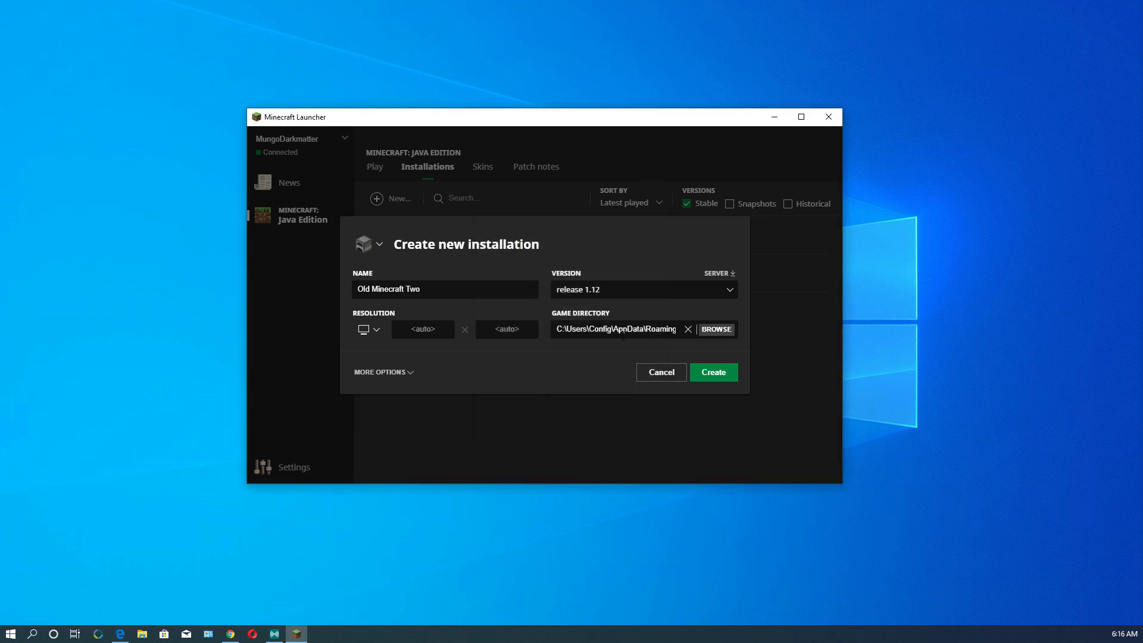
# Verify the game directory path, create Old Minecraft Two, and launch it.
pyautogui.moveTo(596, 329); pyautogui.dragTo(684, 332)
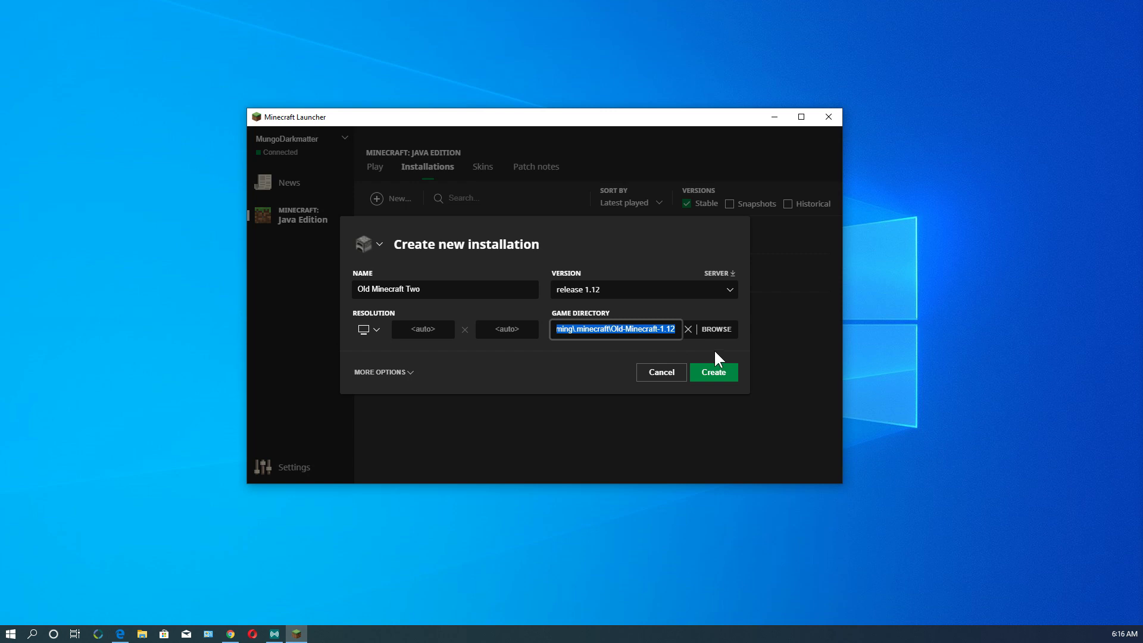
pyautogui.click(718, 373)
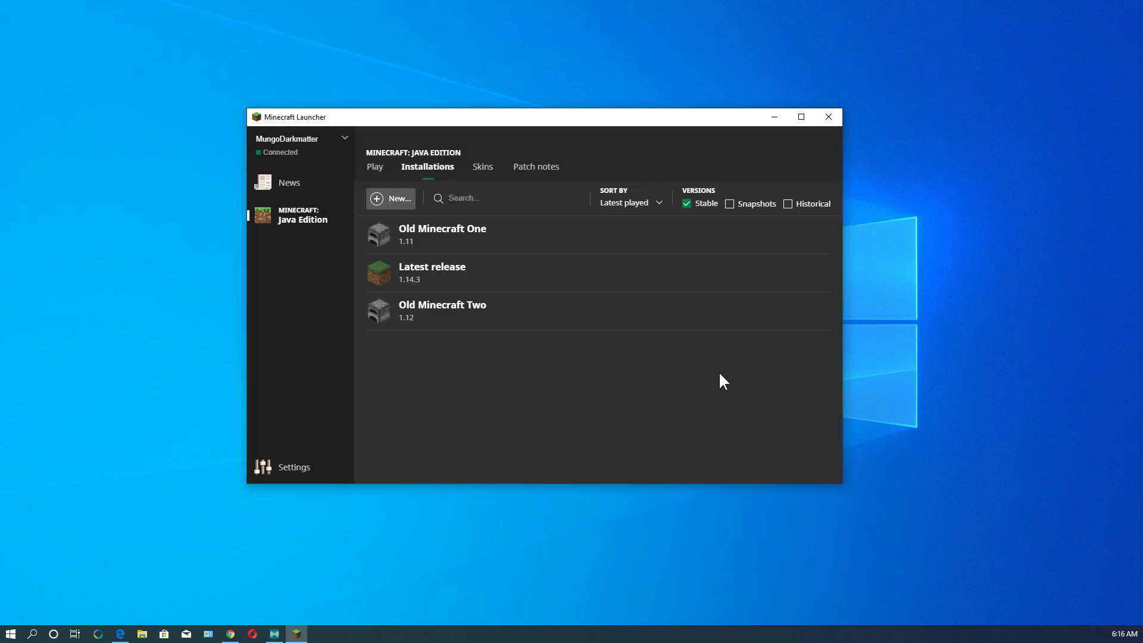
pyautogui.moveTo(441, 320)
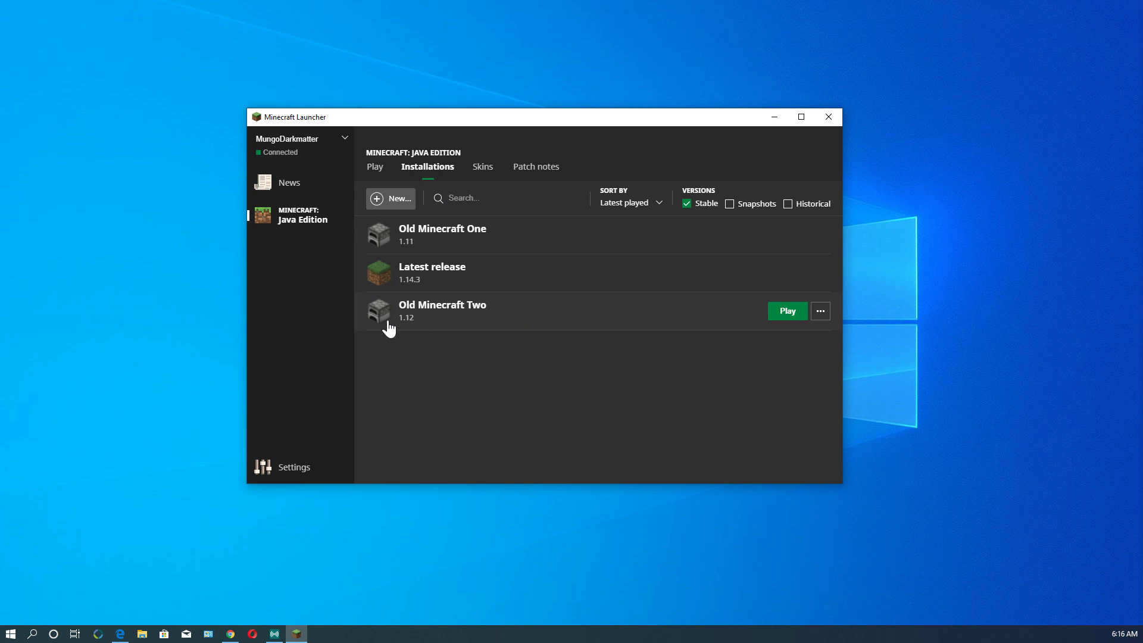
pyautogui.click(785, 315)
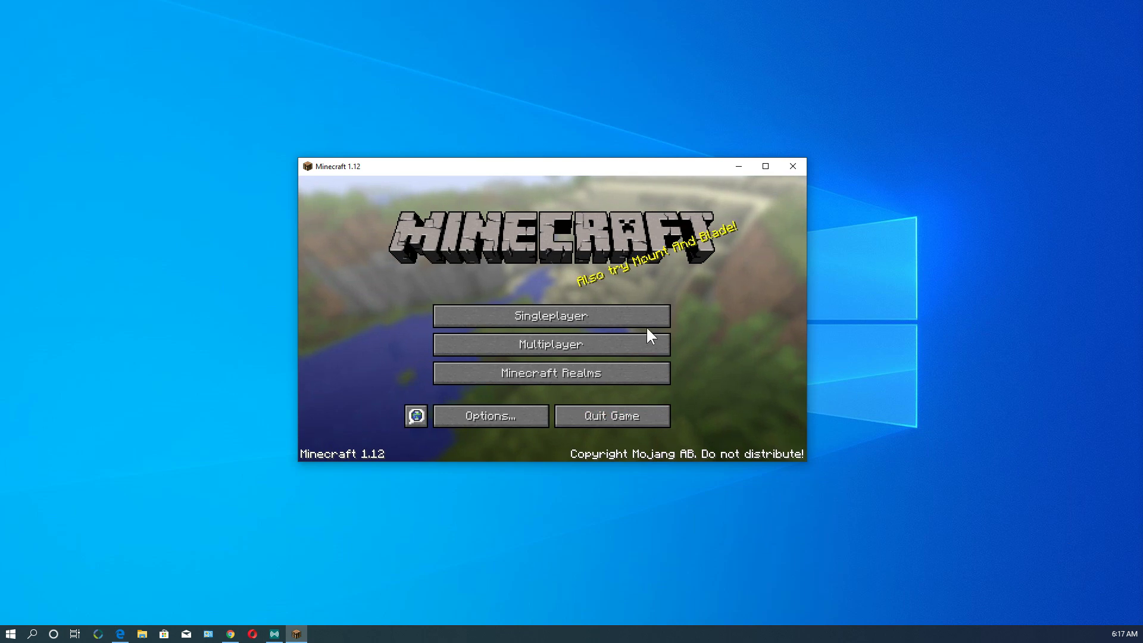
# Maximize the Minecraft 1.12 window and open its empty Singleplayer world list.
pyautogui.click(767, 166)
pyautogui.click(537, 309)
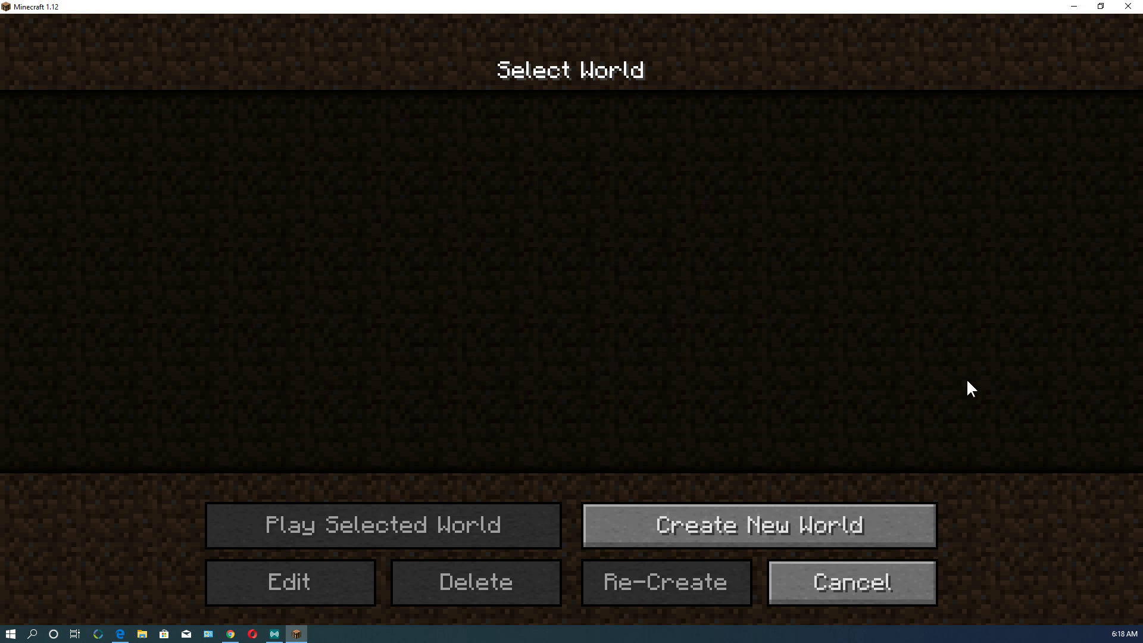
# Set up a Creative world, name it New World 1.12, and generate it.
pyautogui.click(782, 532)
pyautogui.click(614, 313)
pyautogui.click(631, 318)
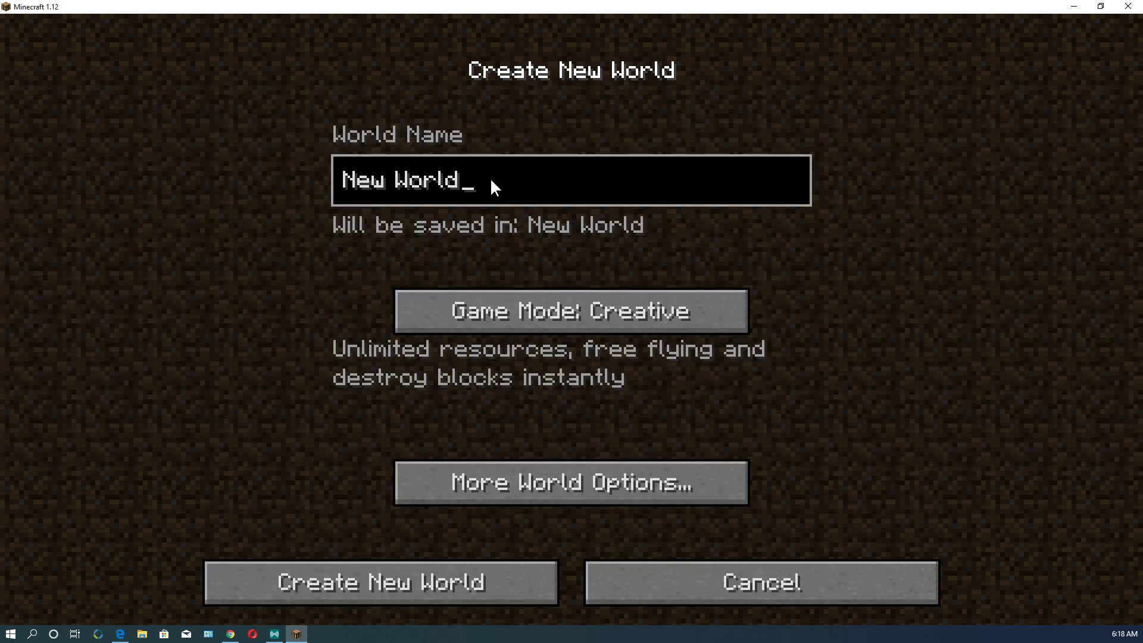
pyautogui.write('1.12')
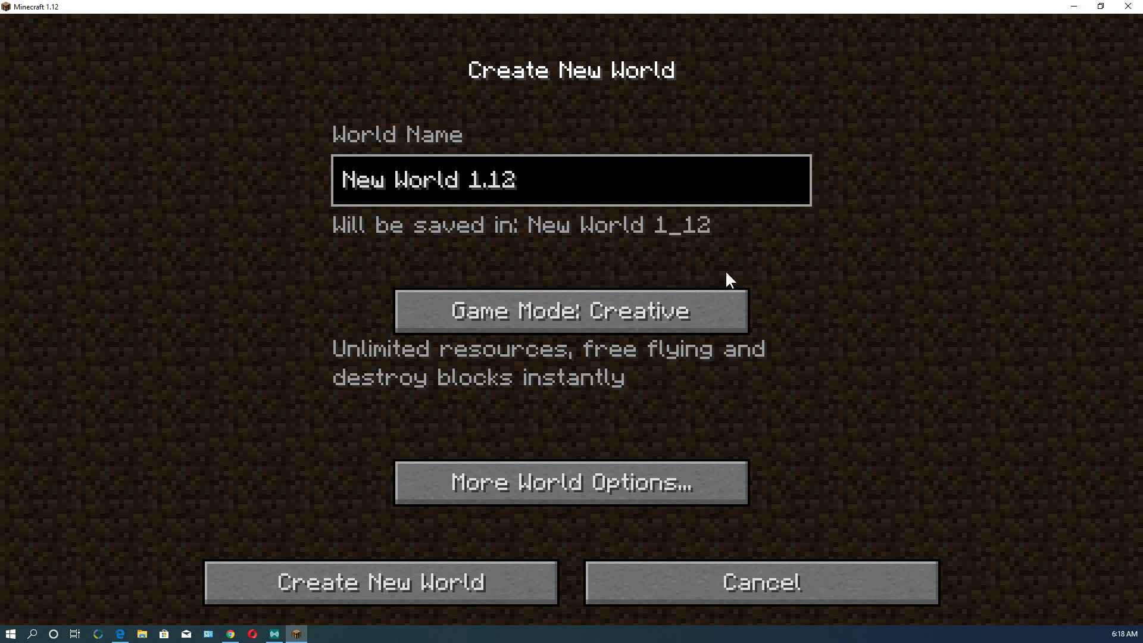
pyautogui.click(463, 578)
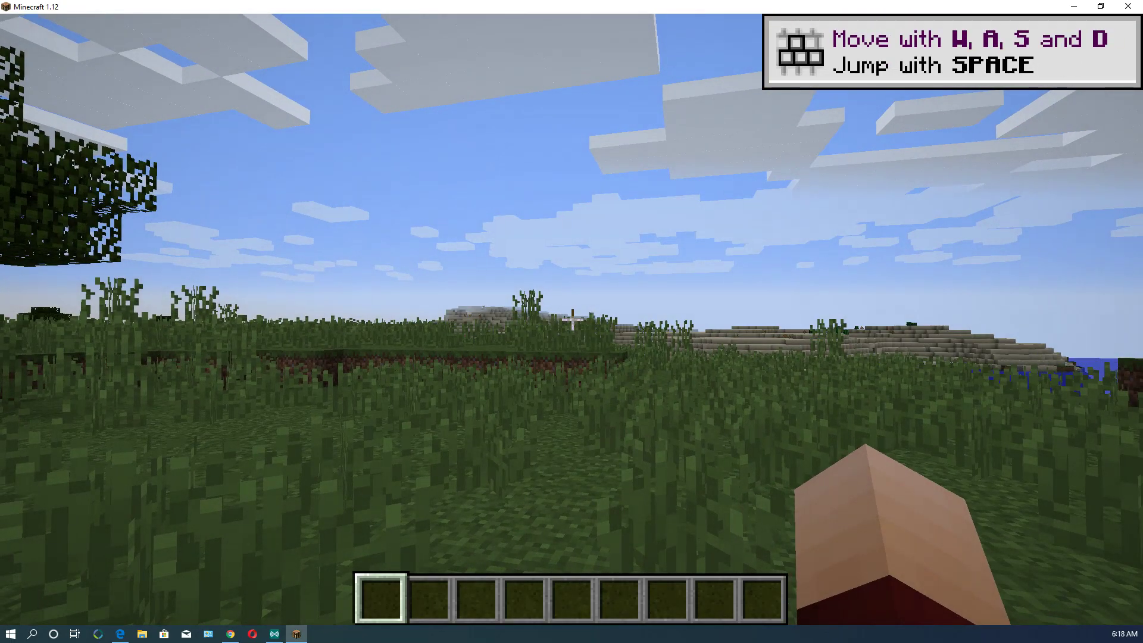
# Save and quit New World 1.12 to the title screen, confirm it in the Singleplayer list, then return to the title.
pyautogui.press('Escape')
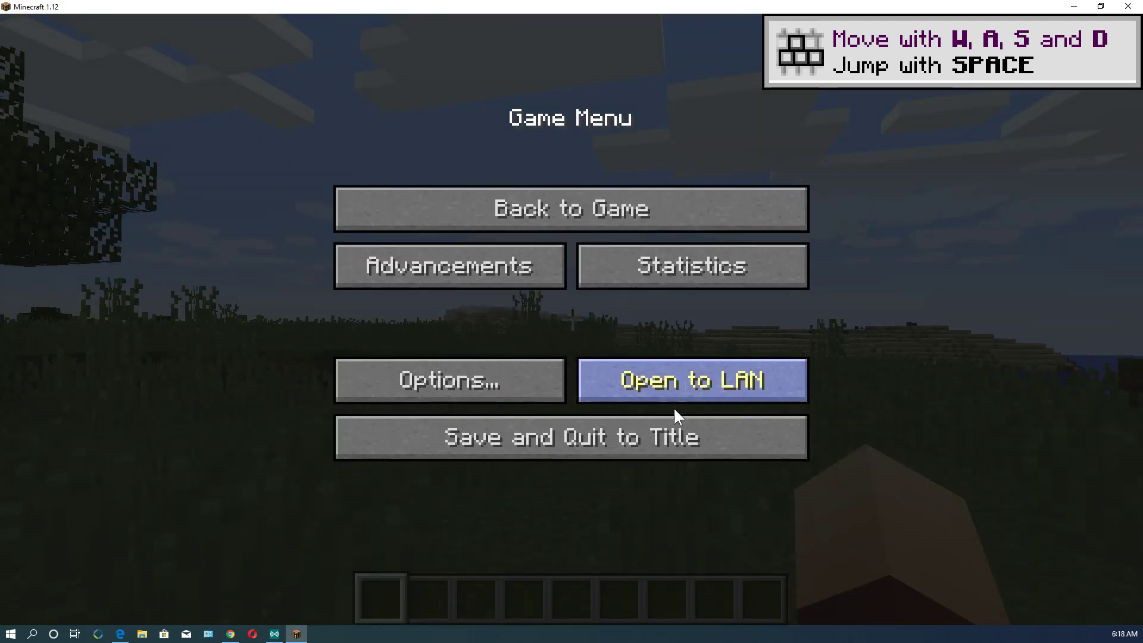
pyautogui.click(655, 438)
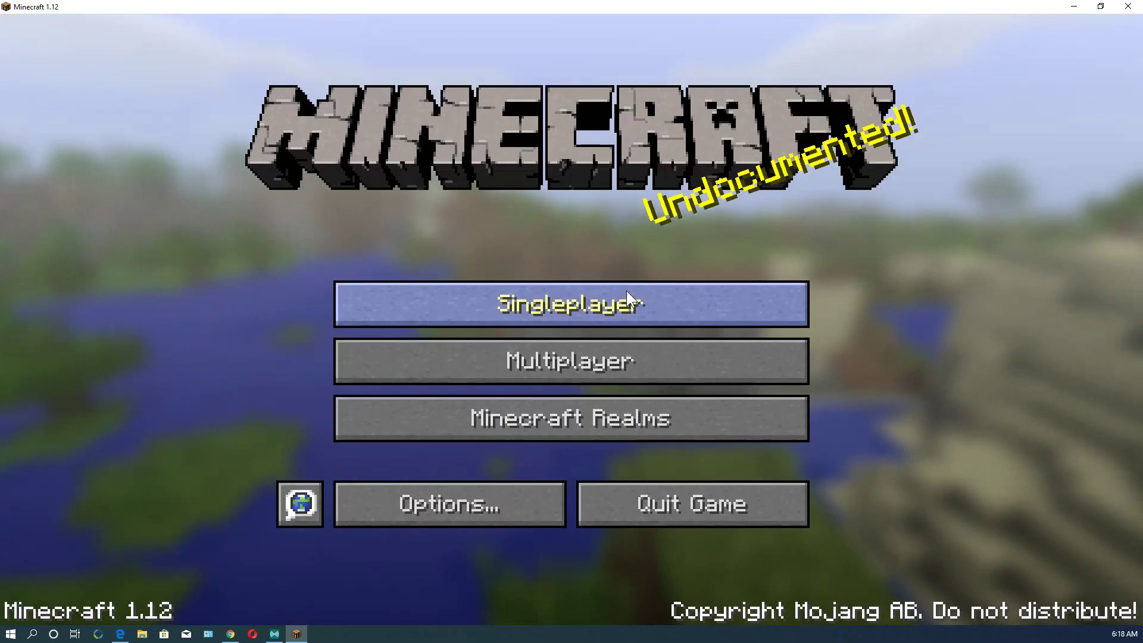
pyautogui.click(630, 301)
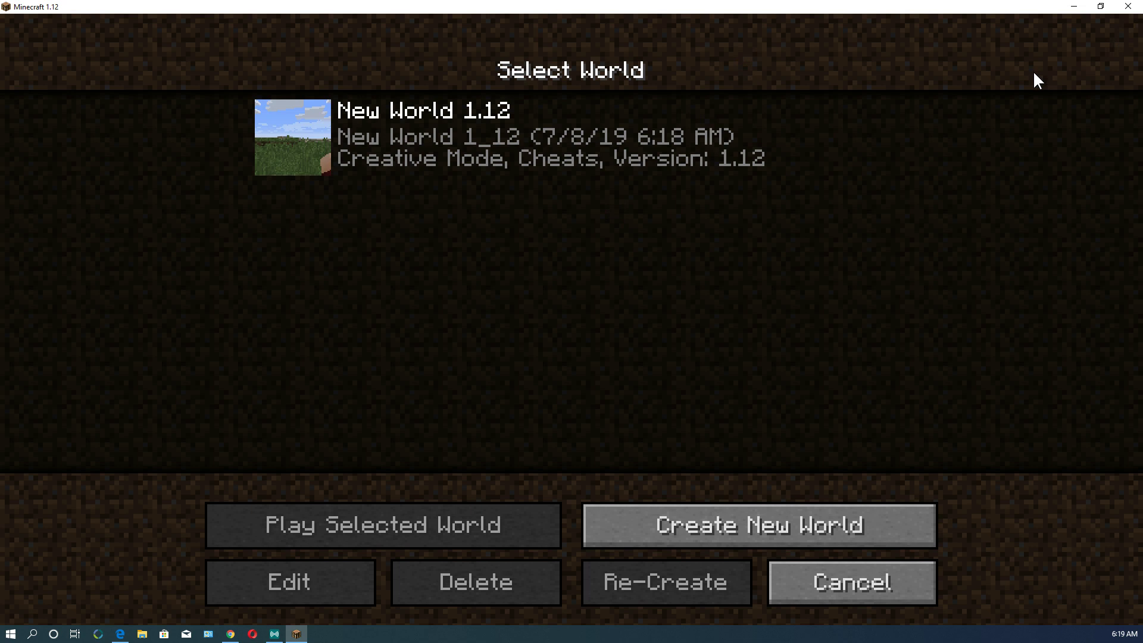
pyautogui.press('Escape')
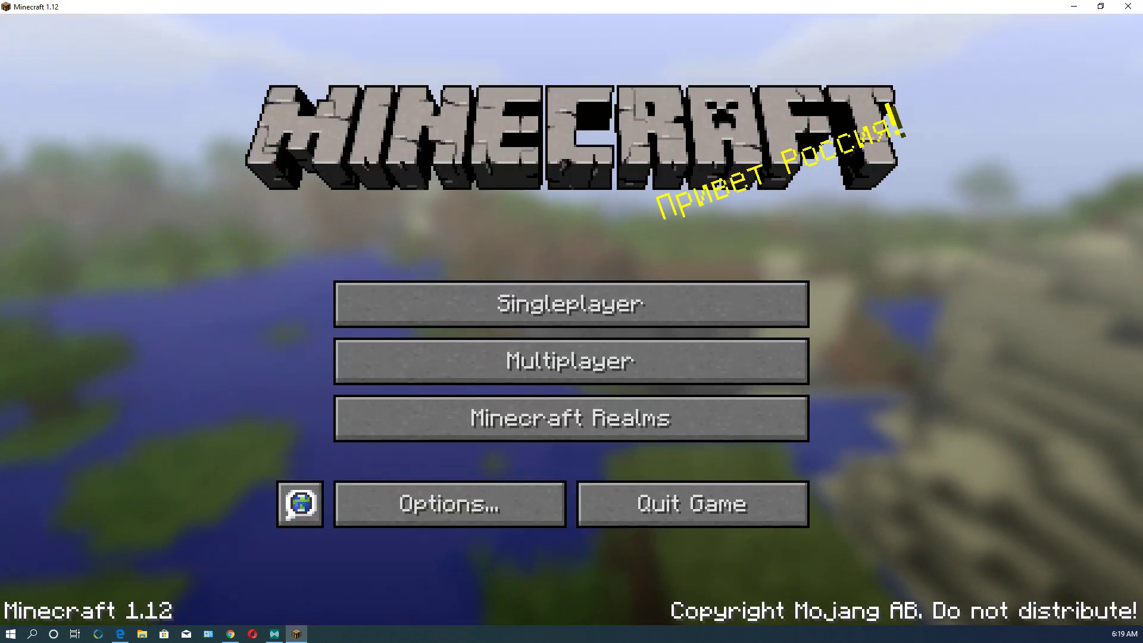